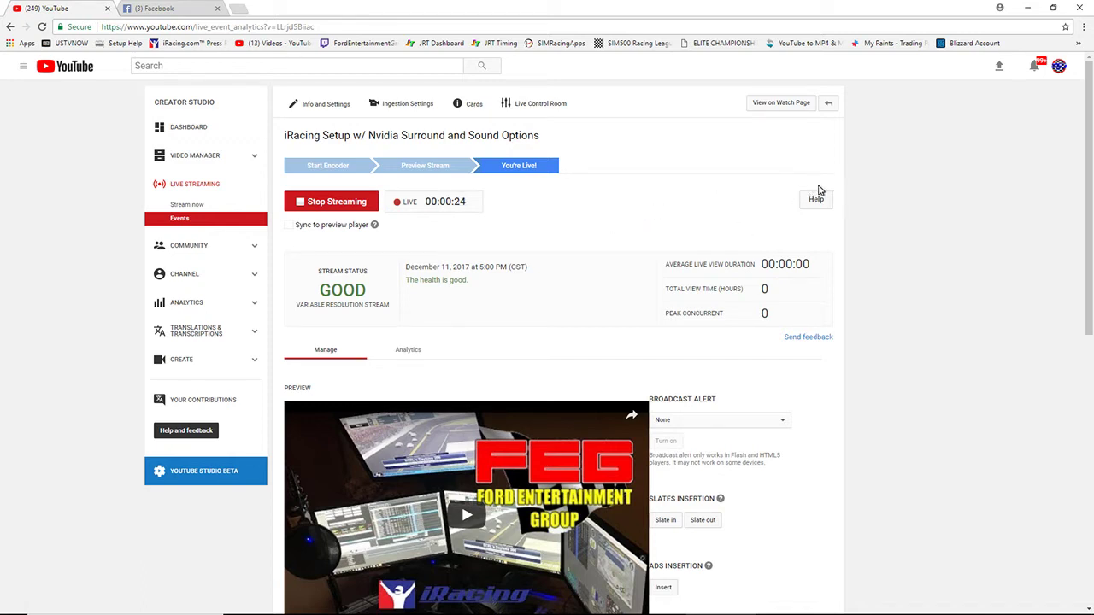
Step: Minimize the browser and open the Windows playback devices list, bringing the Computer Speakers entry into view
{"action": "left_click", "coordinate": [1028, 9]}
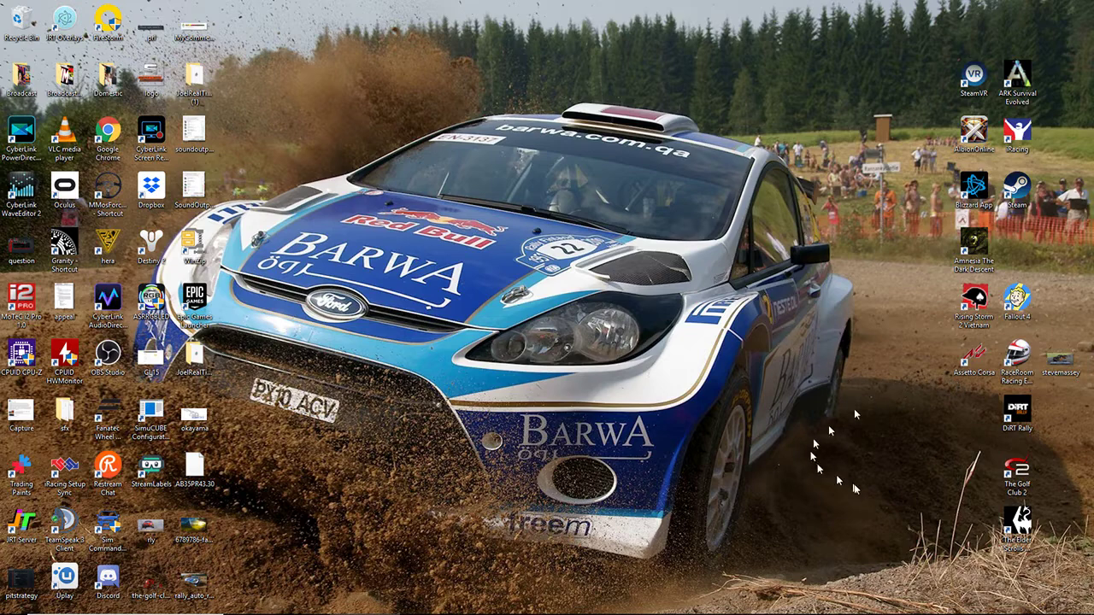
{"action": "mouse_move", "coordinate": [1030, 610]}
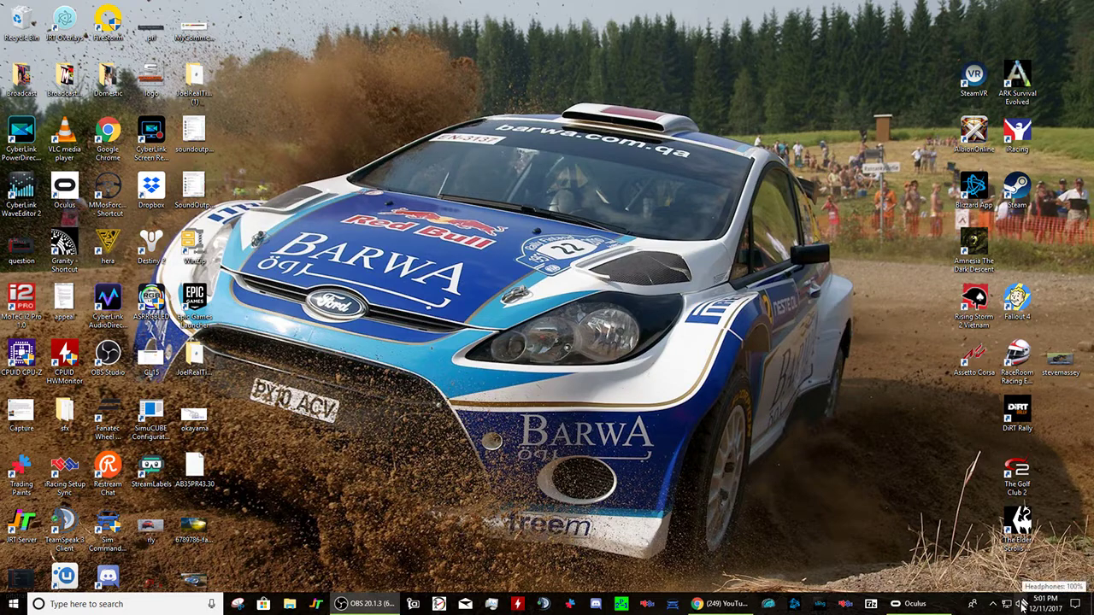
{"action": "right_click", "coordinate": [1021, 605]}
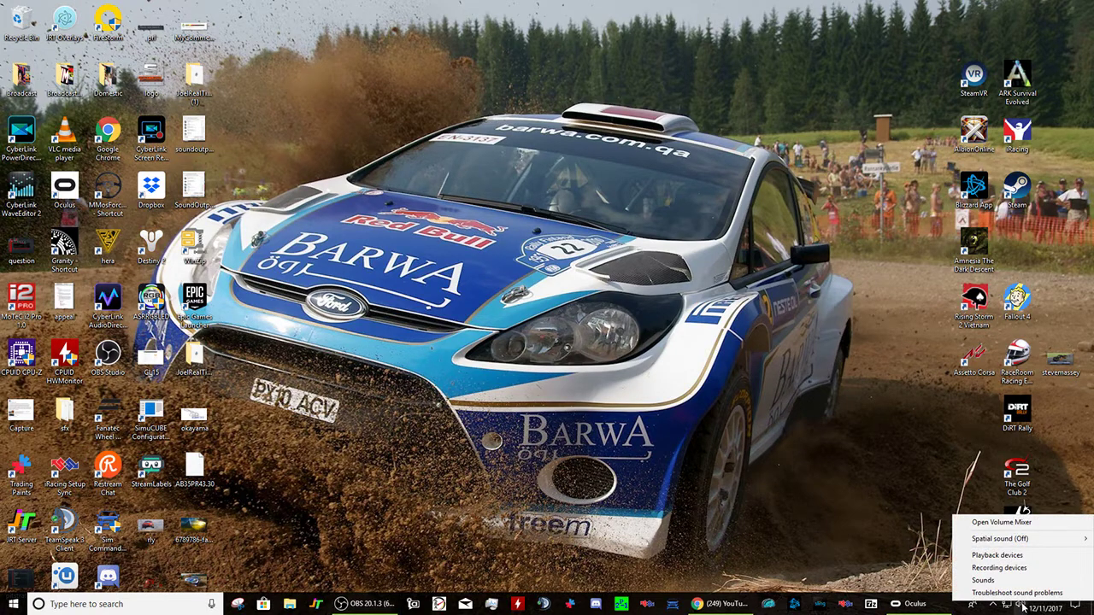
{"action": "left_click", "coordinate": [1018, 560]}
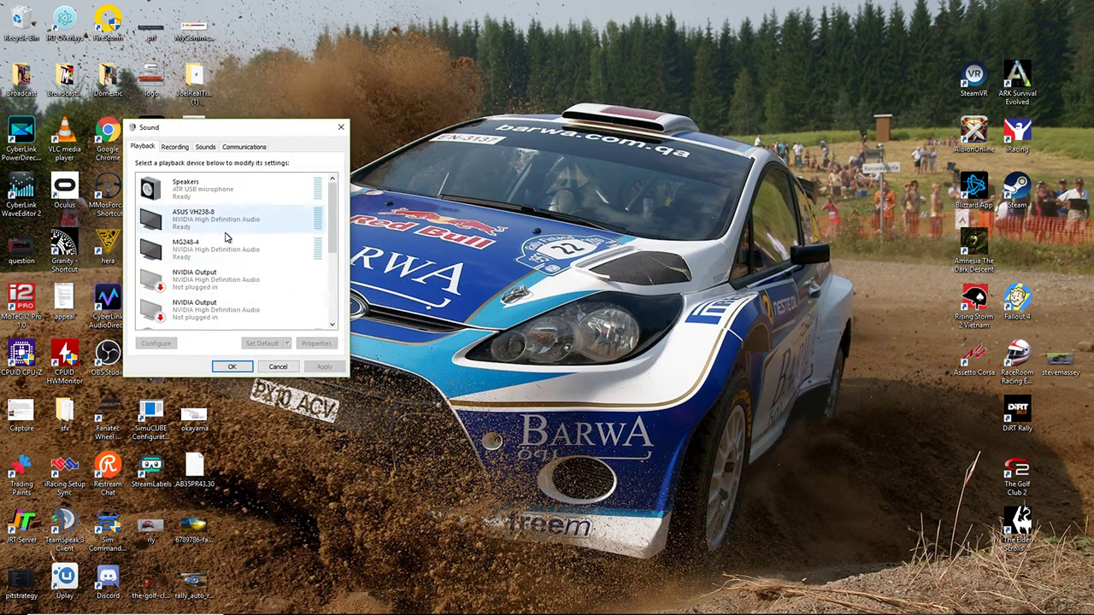
{"action": "scroll", "coordinate": [261, 250], "scroll_direction": "down", "scroll_amount": 2}
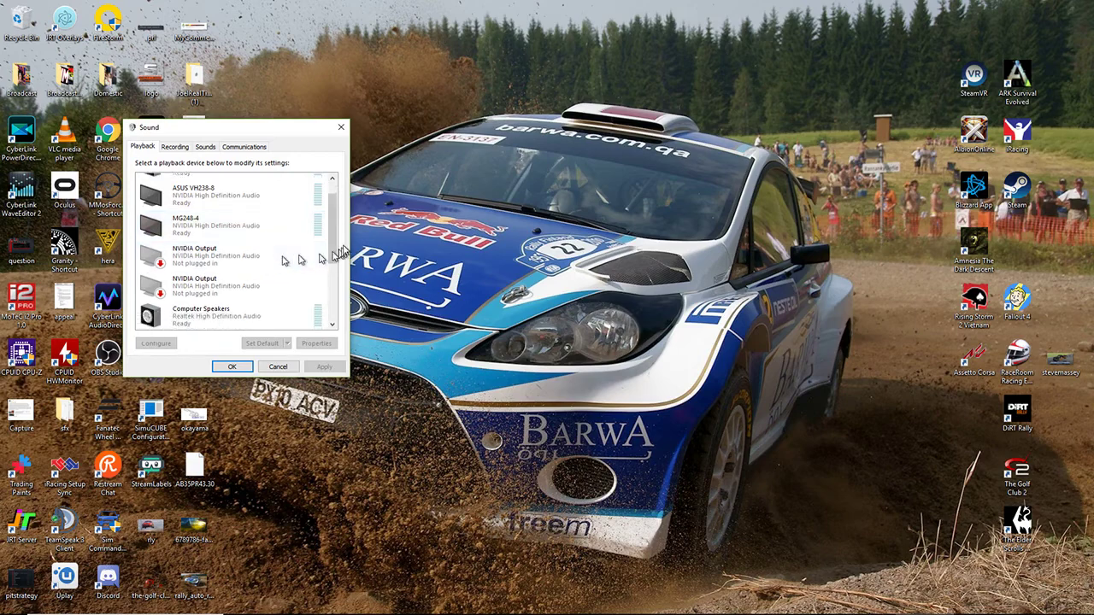
{"action": "left_click_drag", "start_coordinate": [340, 245], "coordinate": [342, 302]}
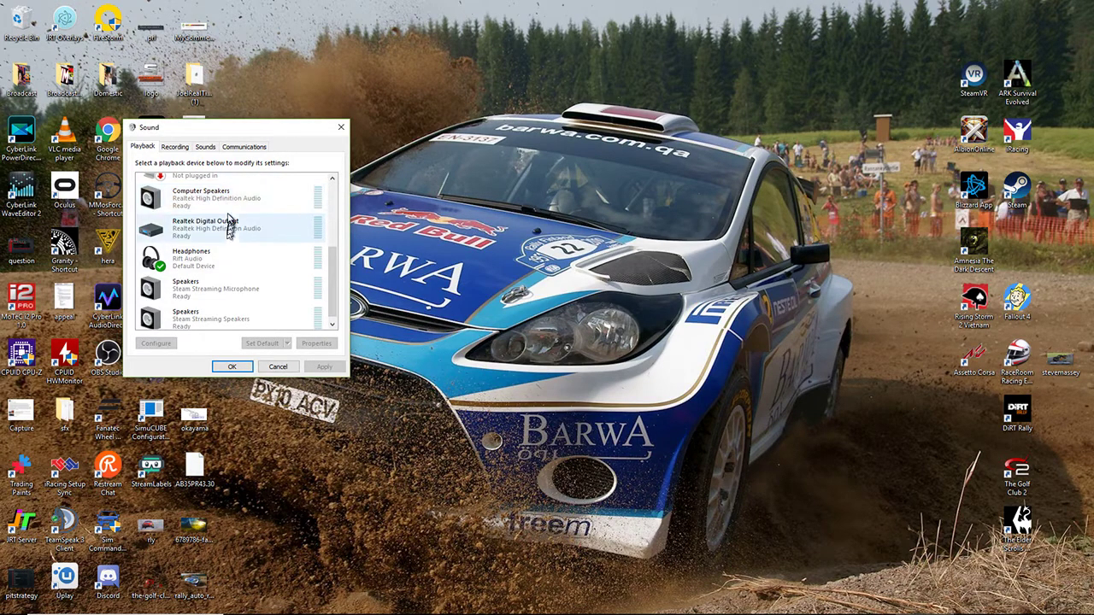
Step: Play the test sound through the Computer Speakers (Realtek High Definition Audio)
{"action": "left_click", "coordinate": [215, 202]}
{"action": "right_click", "coordinate": [214, 204]}
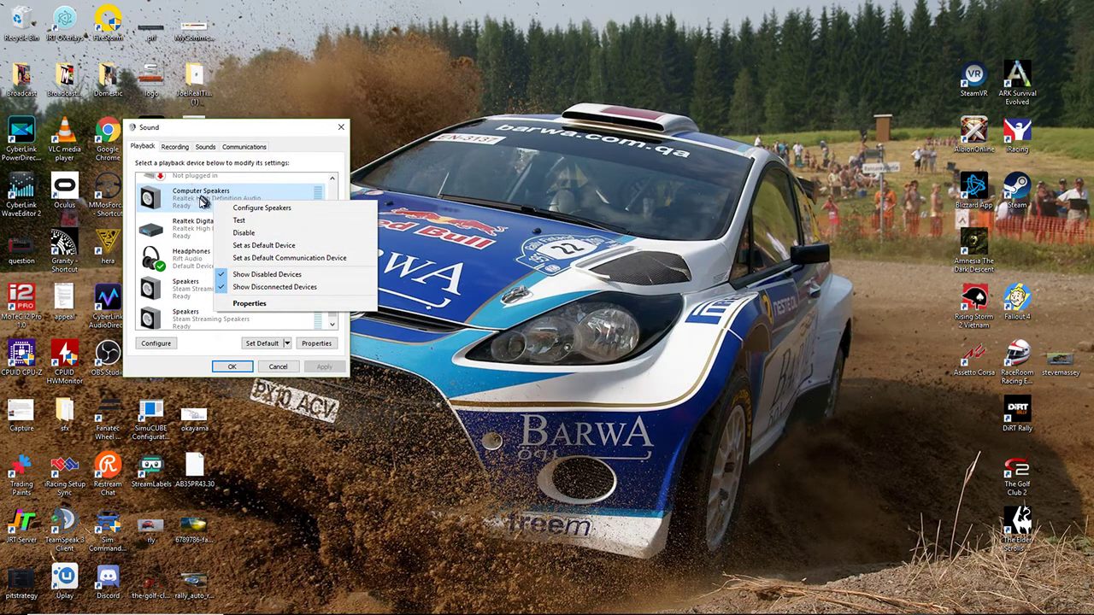
{"action": "left_click", "coordinate": [243, 222]}
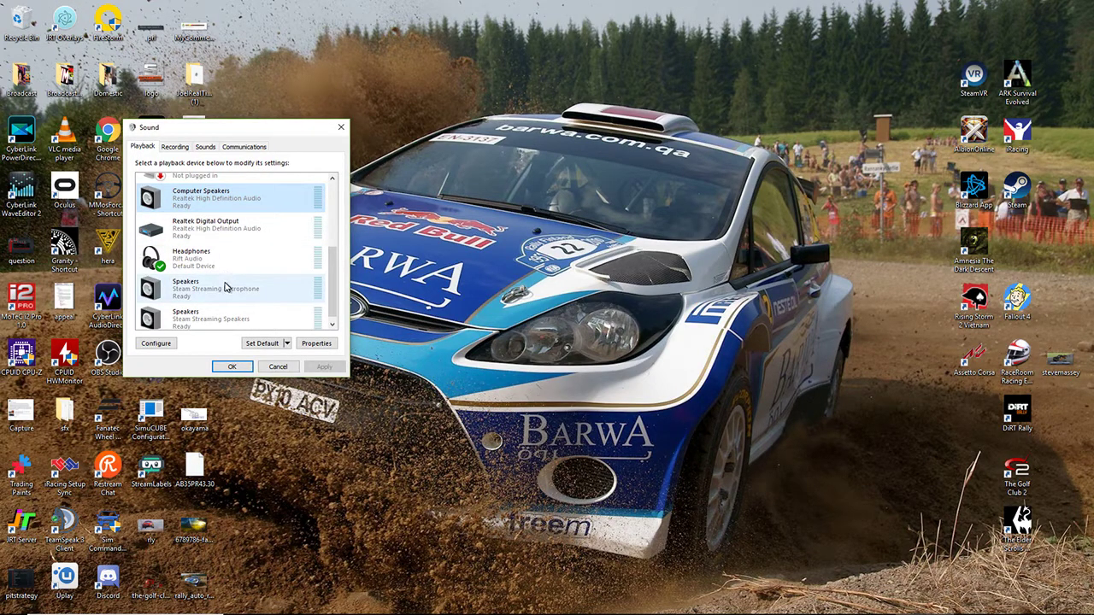
{"action": "right_click", "coordinate": [214, 199]}
{"action": "left_click", "coordinate": [248, 221]}
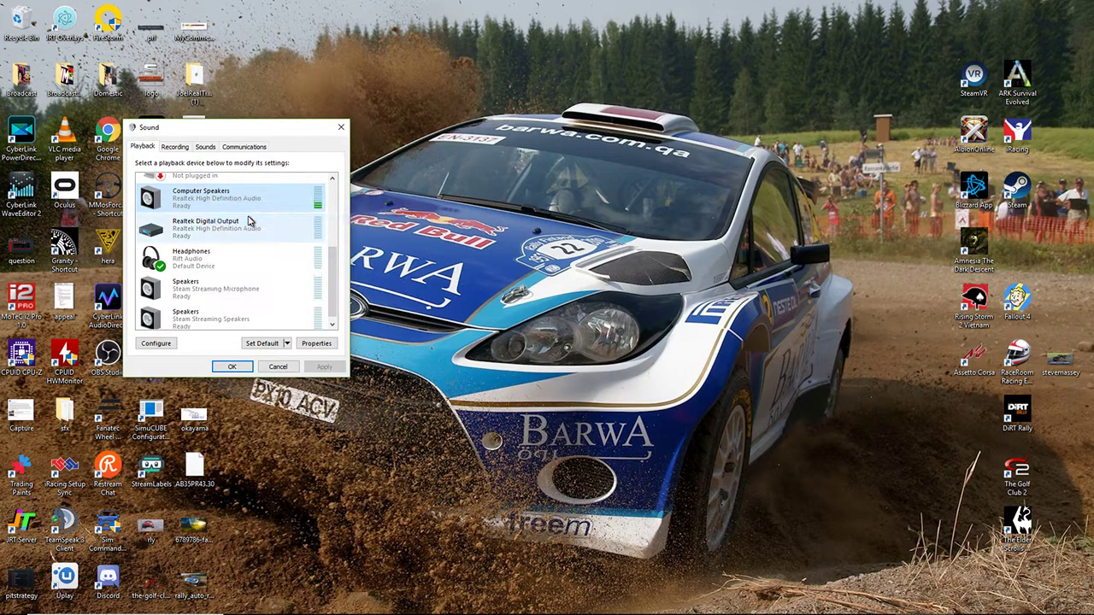
Step: Set the Computer Speakers as the default playback device and confirm the Sound settings
{"action": "right_click", "coordinate": [215, 203]}
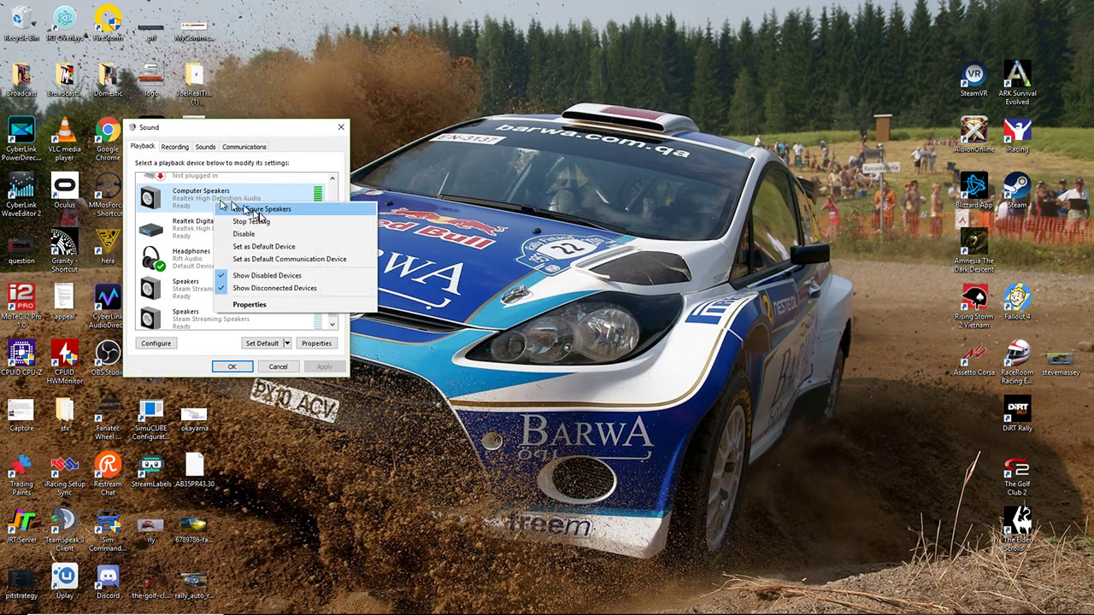
{"action": "left_click", "coordinate": [272, 246]}
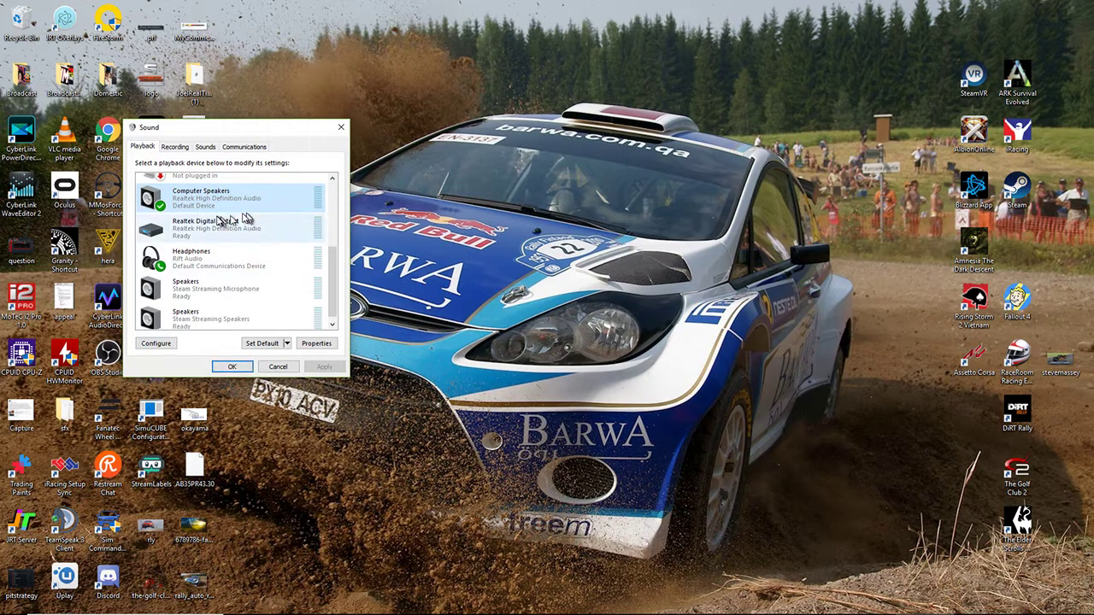
{"action": "left_click", "coordinate": [234, 366]}
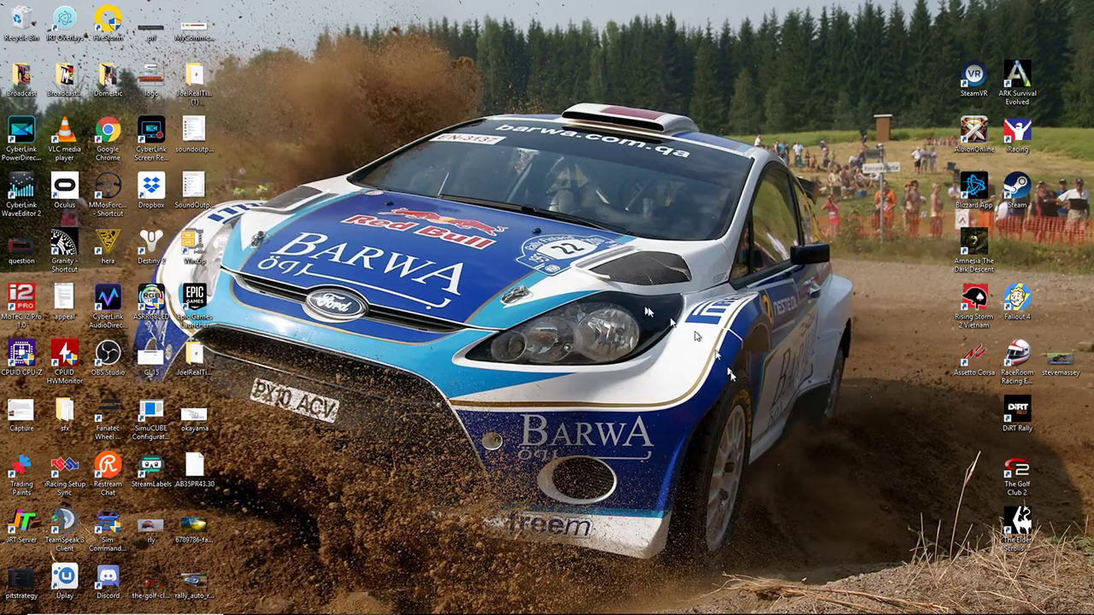
Step: Reopen the Windows playback devices list and test the Computer Speakers again as the default device
{"action": "mouse_move", "coordinate": [1030, 605]}
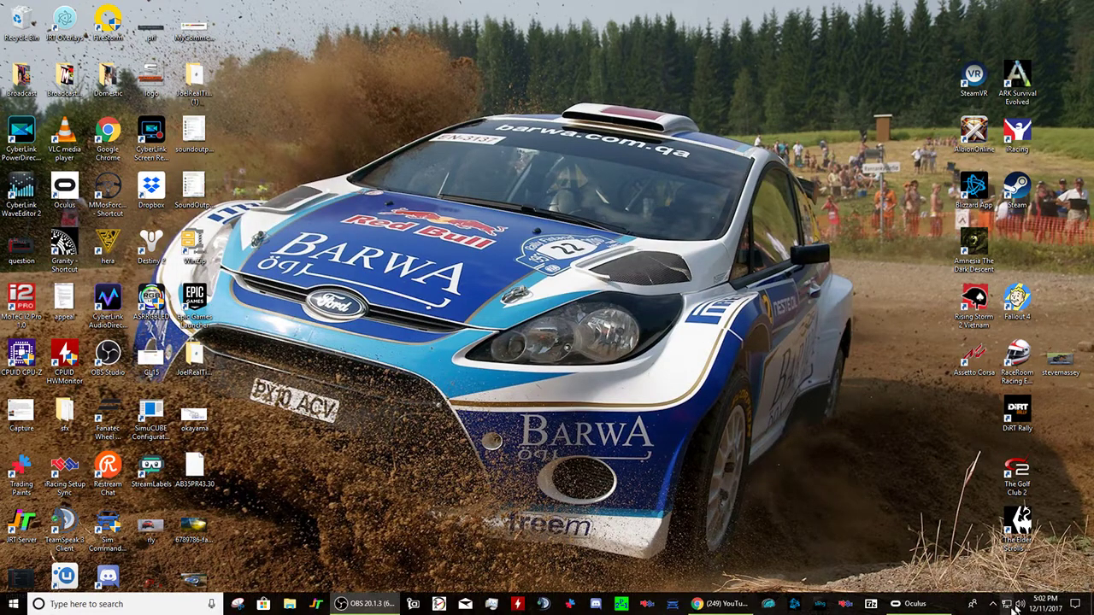
{"action": "right_click", "coordinate": [1025, 607]}
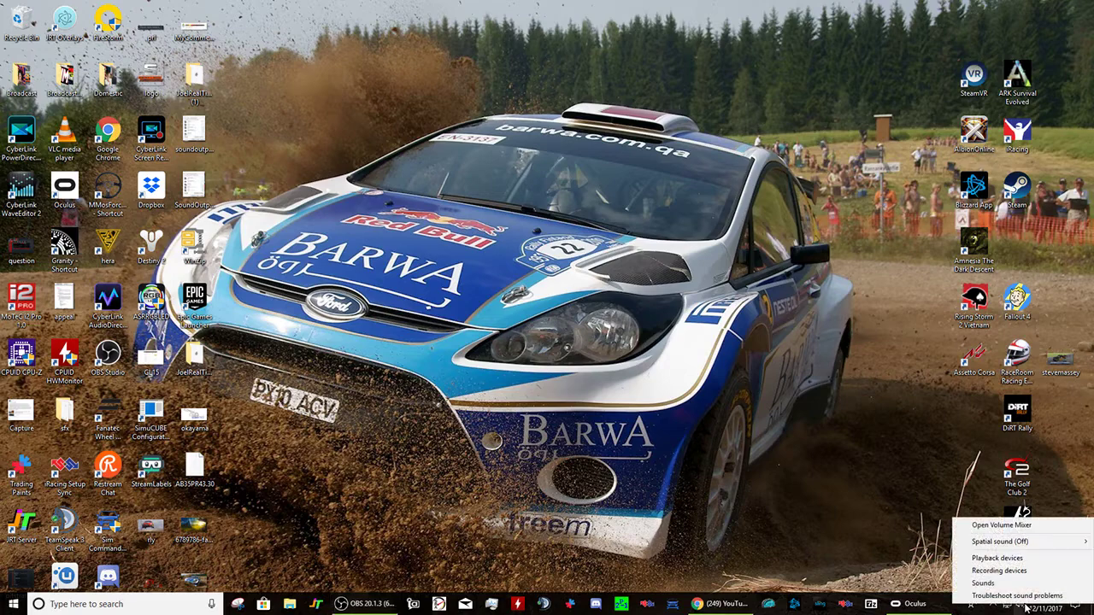
{"action": "left_click", "coordinate": [1017, 559]}
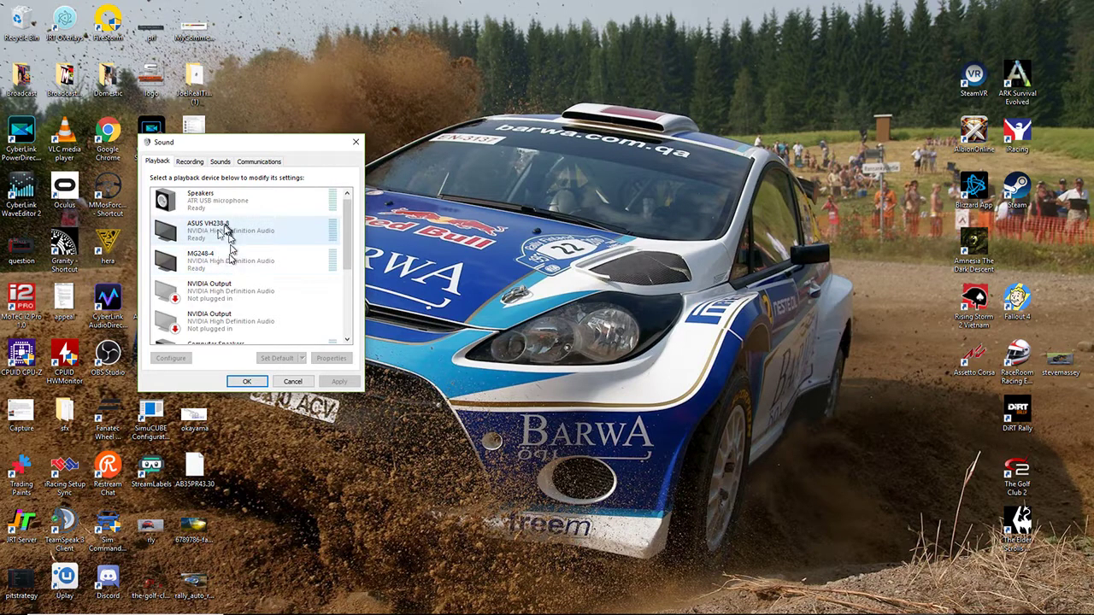
{"action": "scroll", "coordinate": [226, 261], "scroll_direction": "down", "scroll_amount": 1}
{"action": "scroll", "coordinate": [227, 275], "scroll_direction": "down", "scroll_amount": 3}
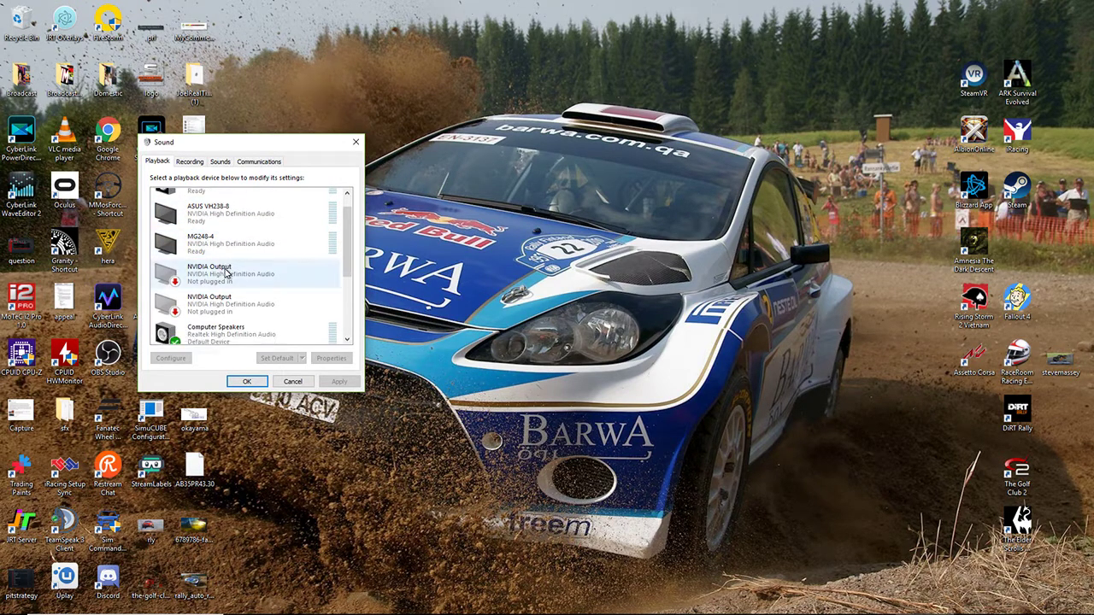
{"action": "scroll", "coordinate": [227, 287], "scroll_direction": "down", "scroll_amount": 1}
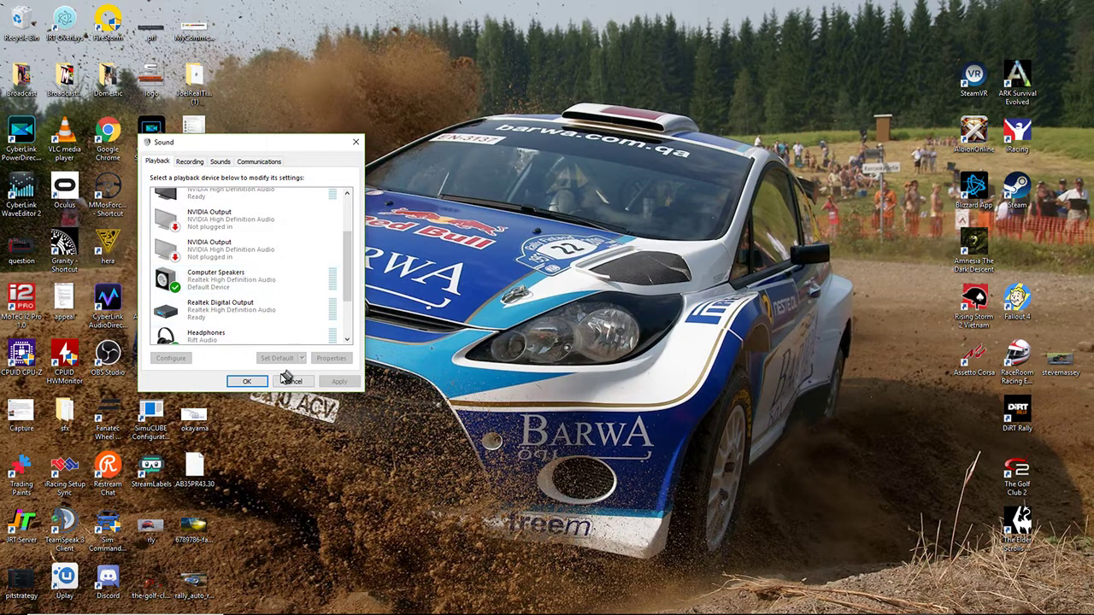
{"action": "left_click", "coordinate": [232, 276]}
{"action": "right_click", "coordinate": [230, 274]}
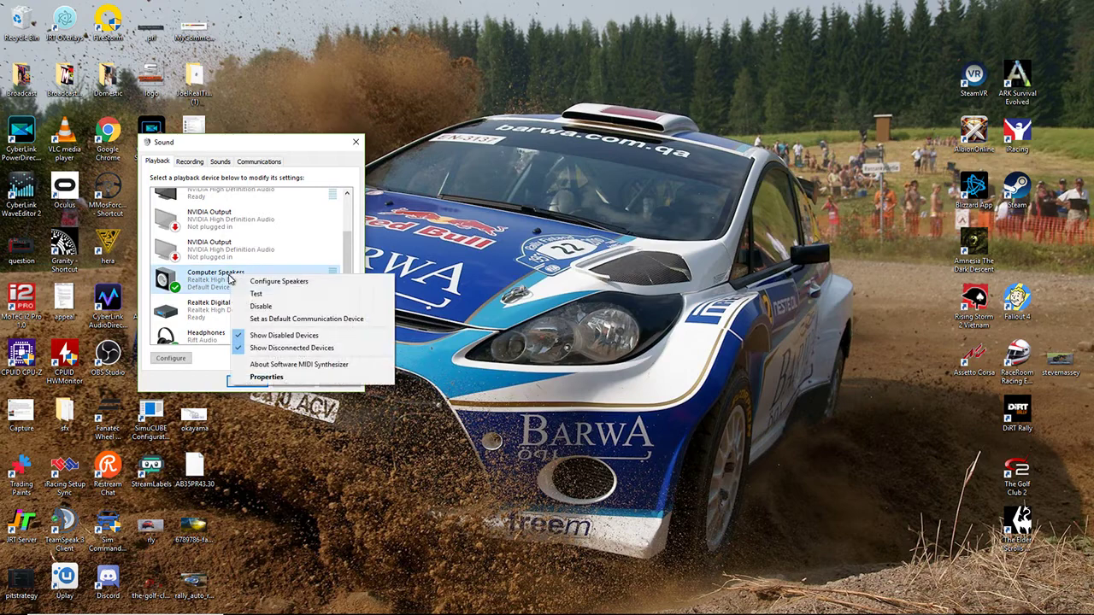
{"action": "left_click", "coordinate": [271, 297]}
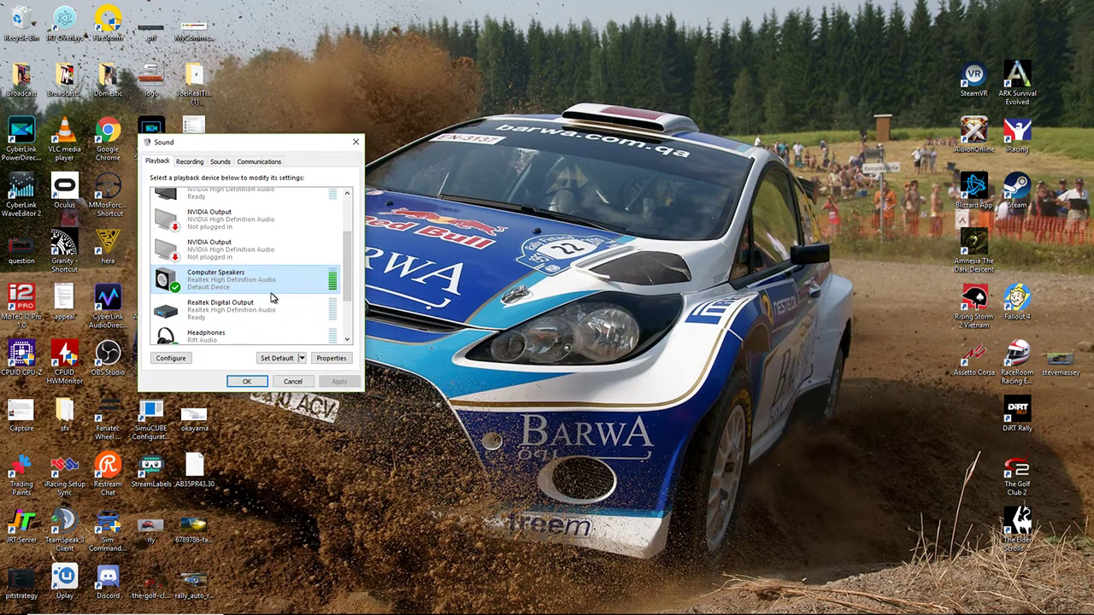
Step: Set the Computer Speakers as the default communication device and confirm the Sound settings
{"action": "right_click", "coordinate": [274, 281]}
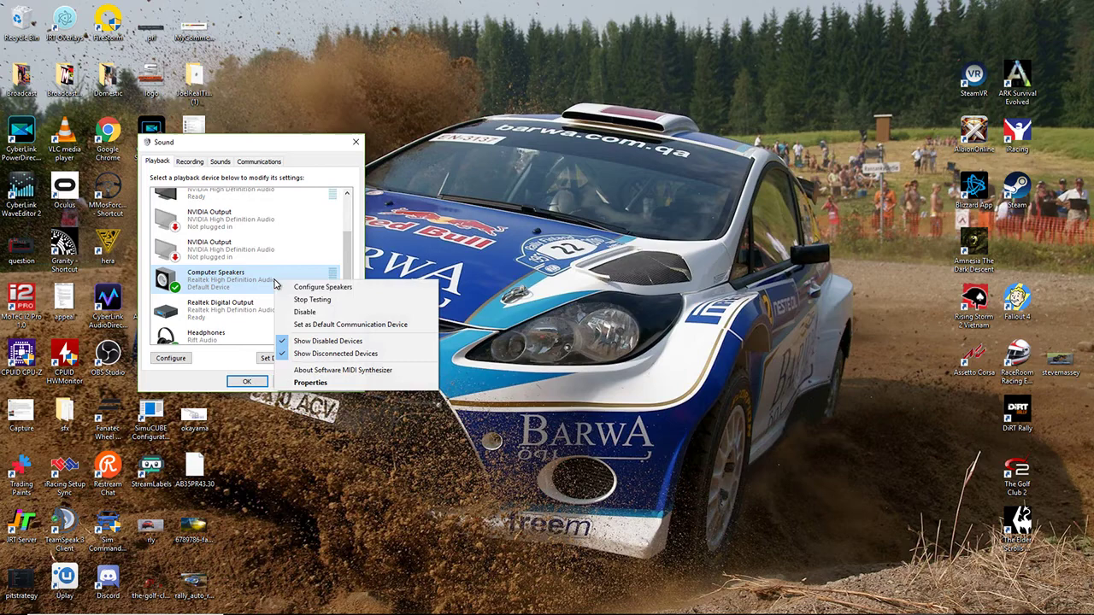
{"action": "left_click", "coordinate": [333, 326]}
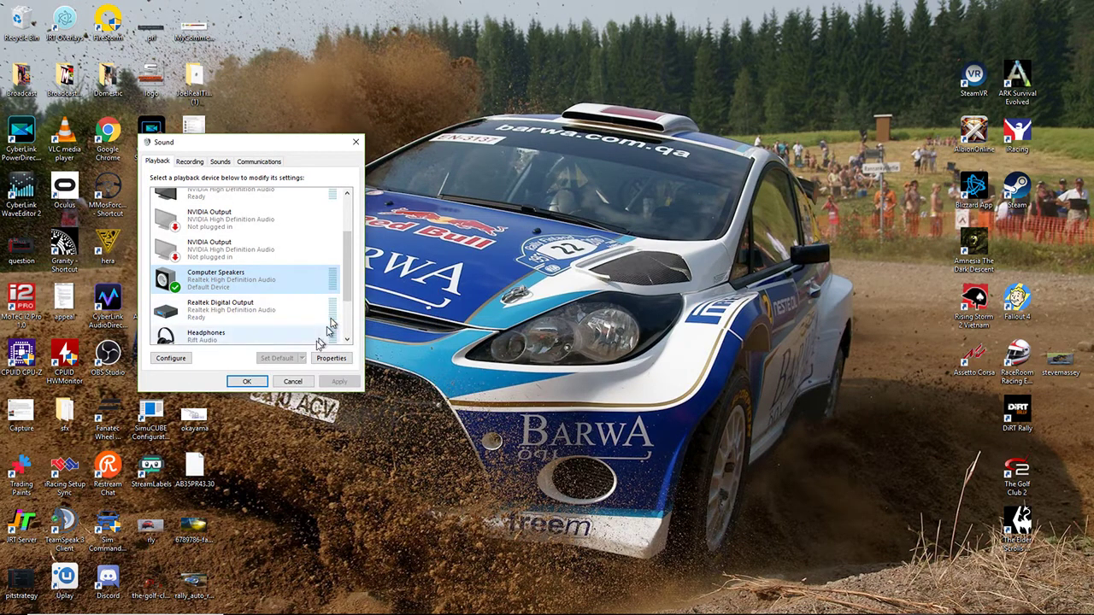
{"action": "left_click", "coordinate": [248, 382]}
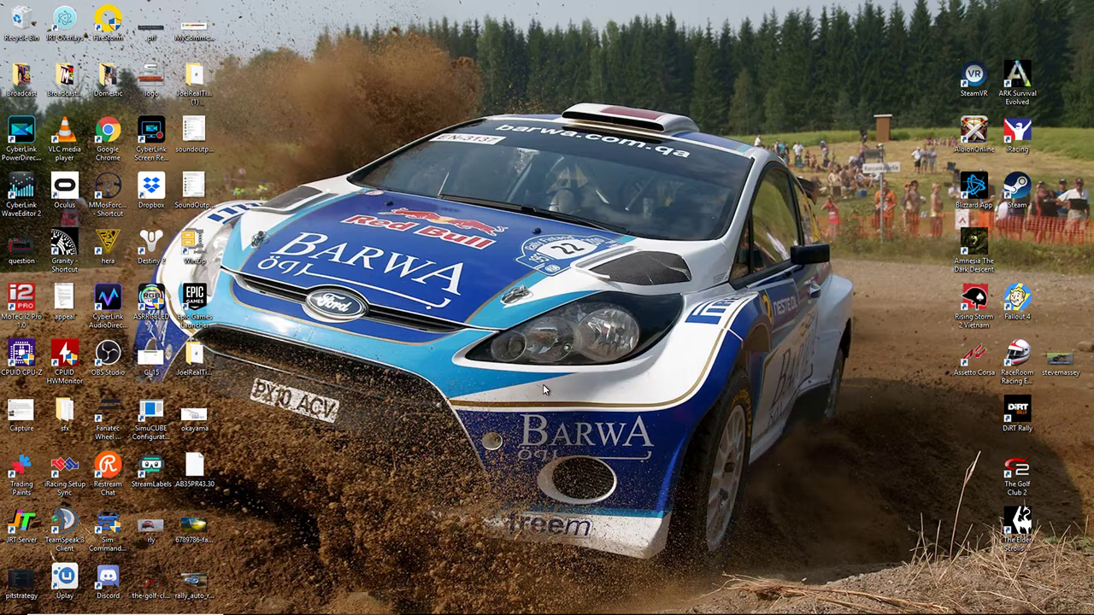
Step: Switch to the NVIDIA Control Panel and open the Surround spanning options from the multiple displays setup
{"action": "right_click", "coordinate": [570, 325]}
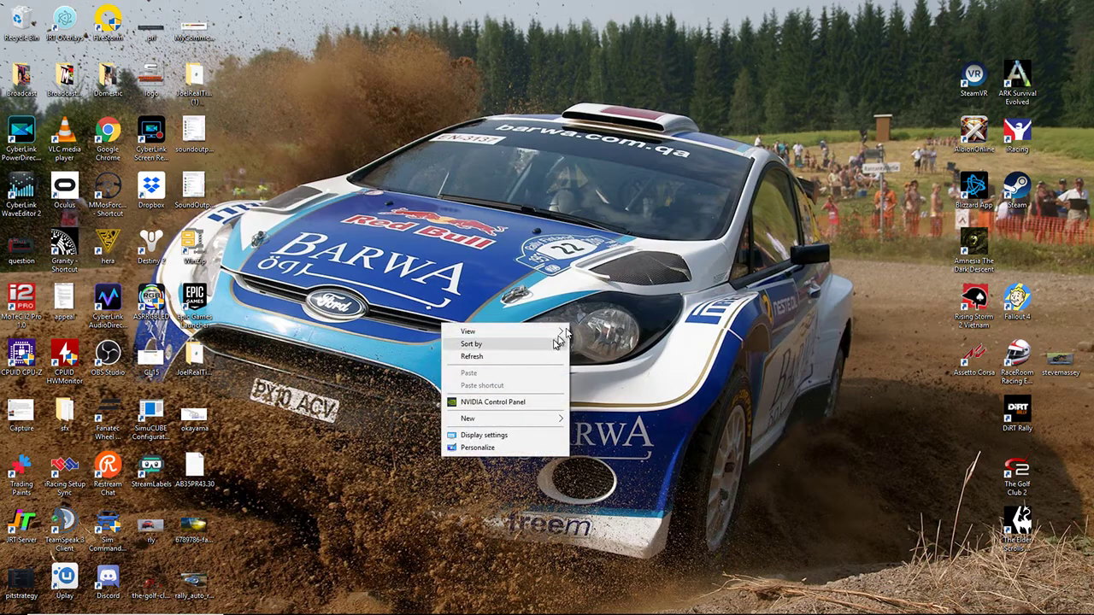
{"action": "left_click", "coordinate": [524, 402]}
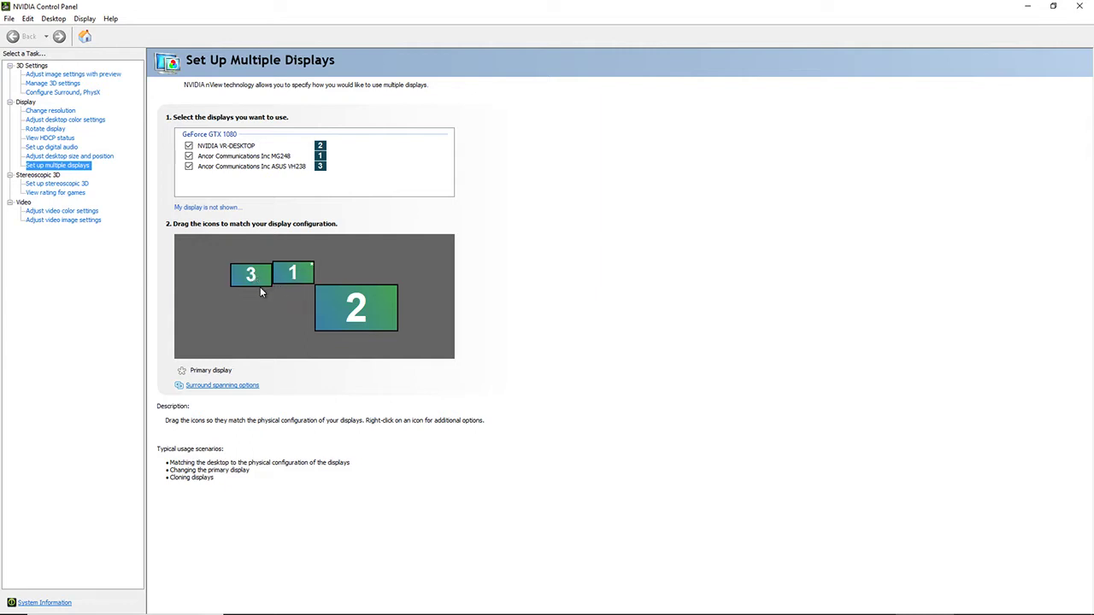
{"action": "left_click", "coordinate": [250, 387]}
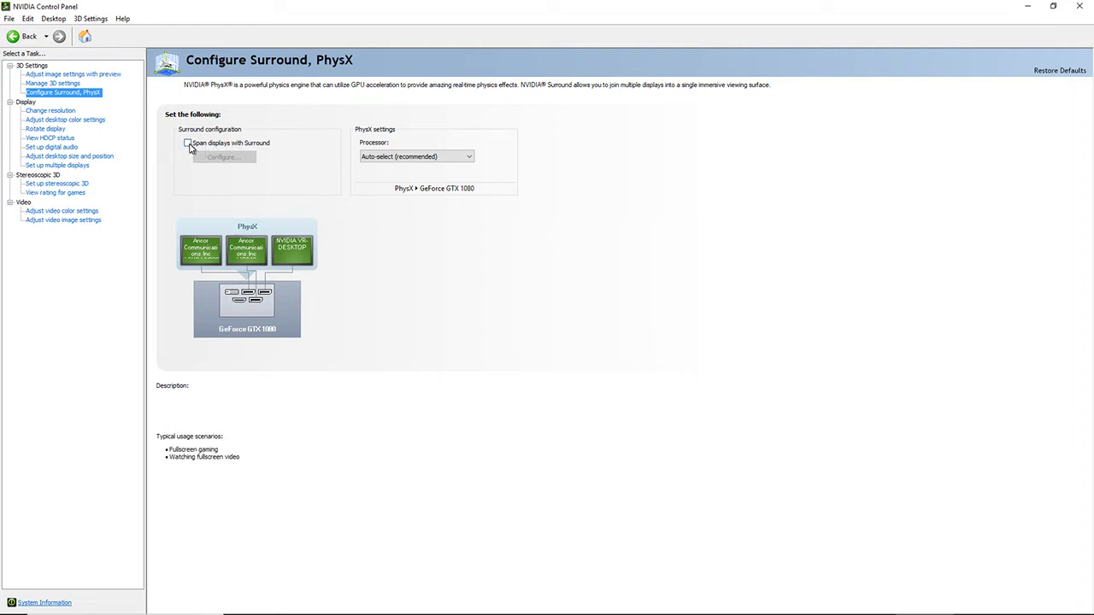
Step: Try to span the displays with Surround, and return to the multiple displays setup discarding the changes
{"action": "left_click", "coordinate": [188, 144]}
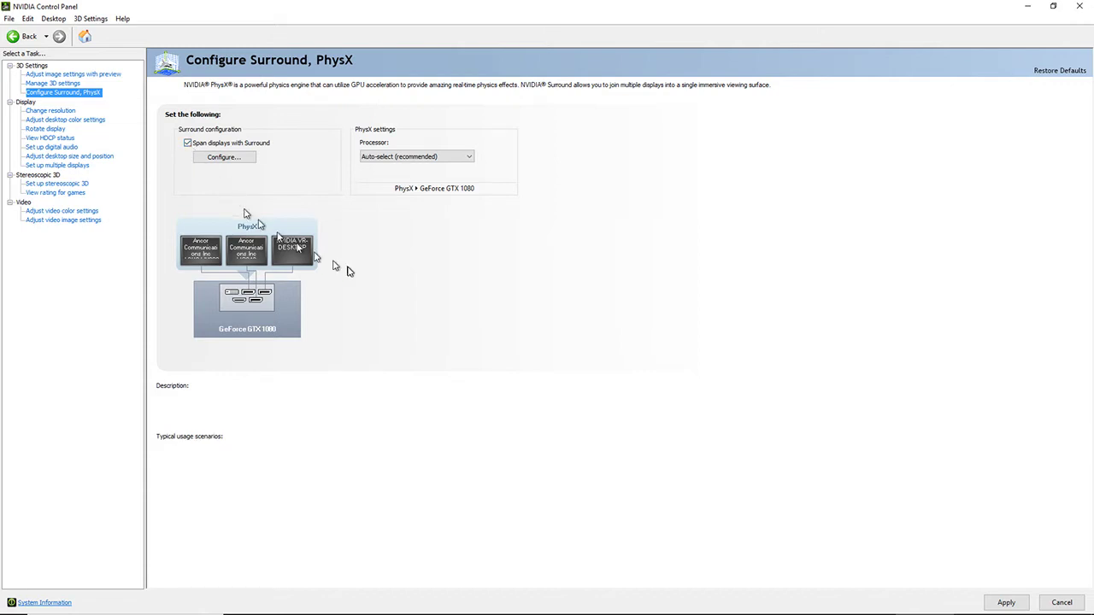
{"action": "left_click", "coordinate": [1006, 603]}
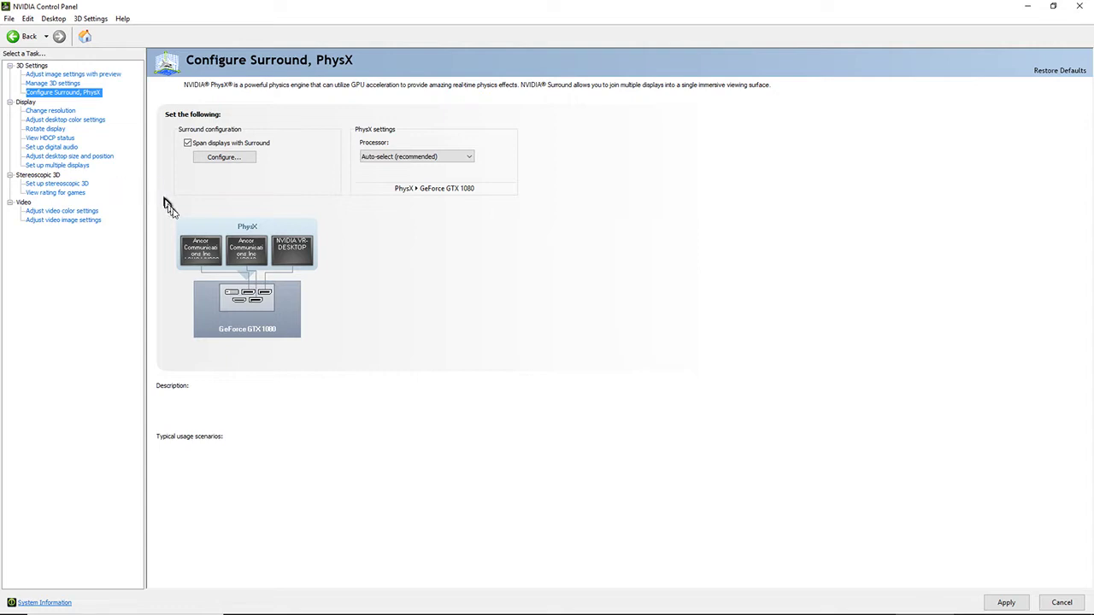
{"action": "left_click", "coordinate": [66, 166]}
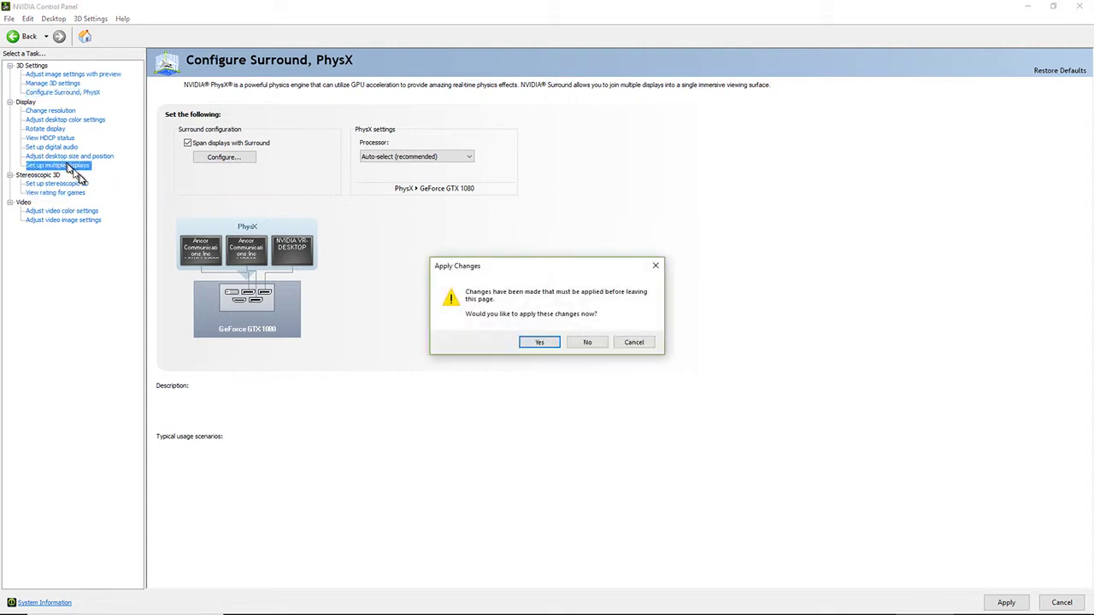
{"action": "left_click", "coordinate": [586, 342]}
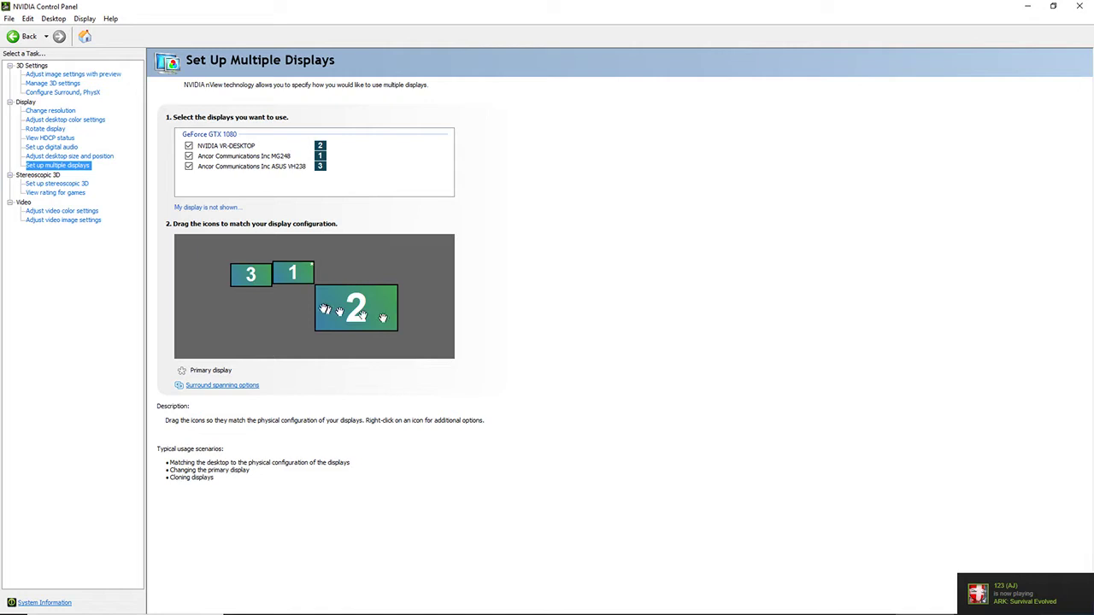
Step: Identify which physical monitor is display 1, repeating the on-screen identification
{"action": "right_click", "coordinate": [292, 274]}
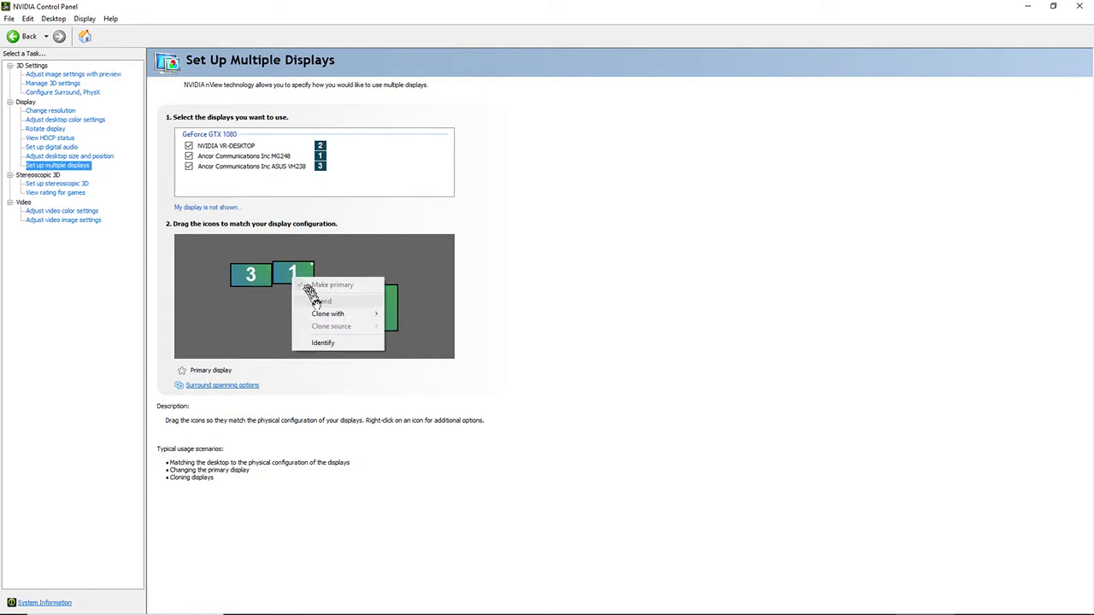
{"action": "left_click", "coordinate": [330, 343]}
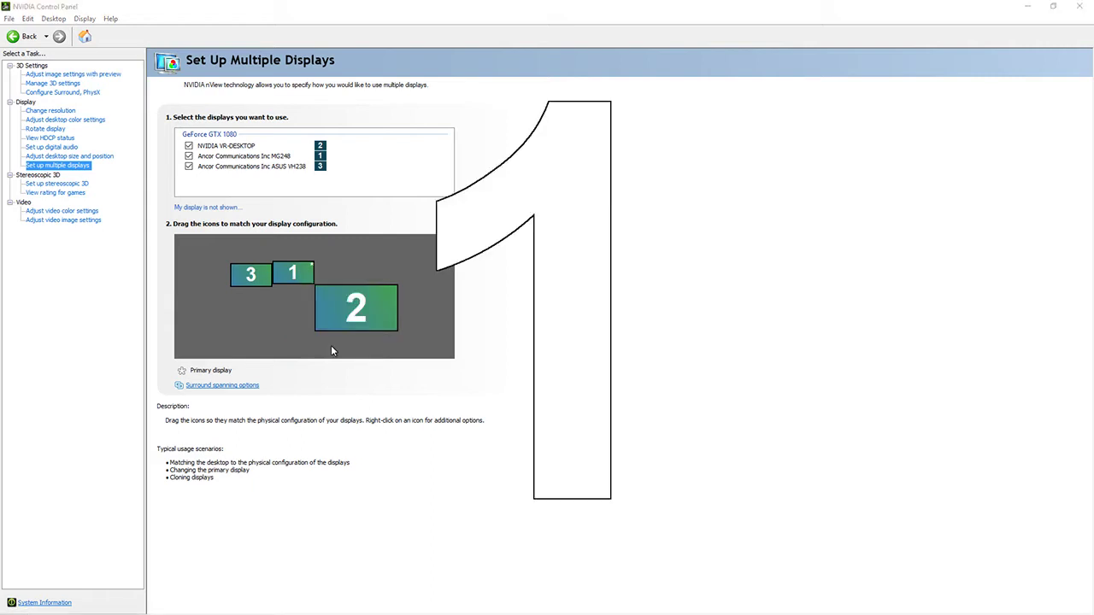
{"action": "right_click", "coordinate": [294, 272]}
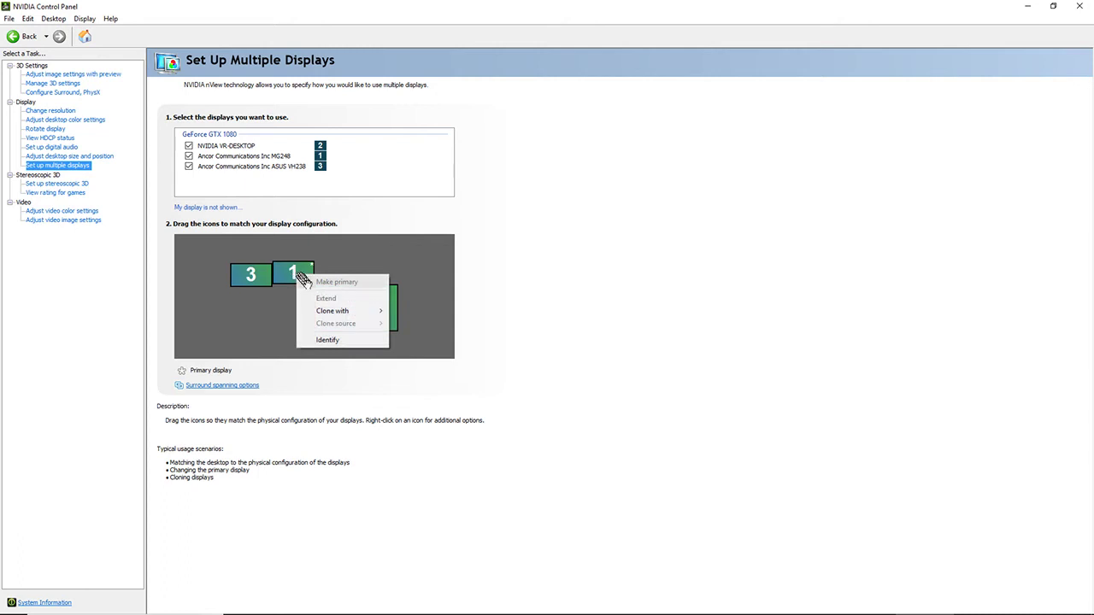
{"action": "left_click", "coordinate": [328, 341]}
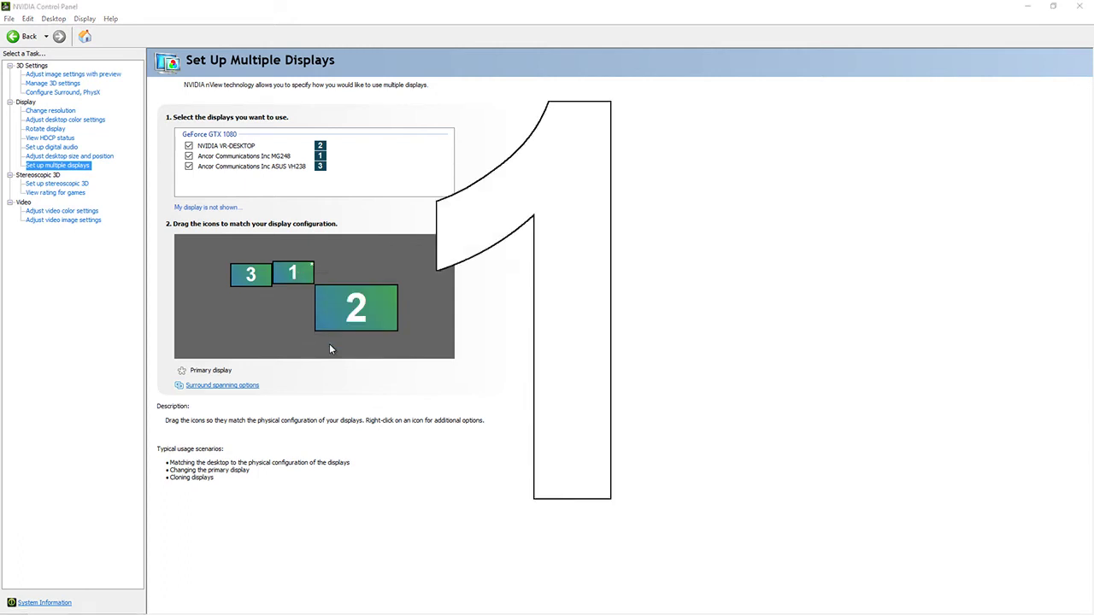
{"action": "right_click", "coordinate": [299, 275]}
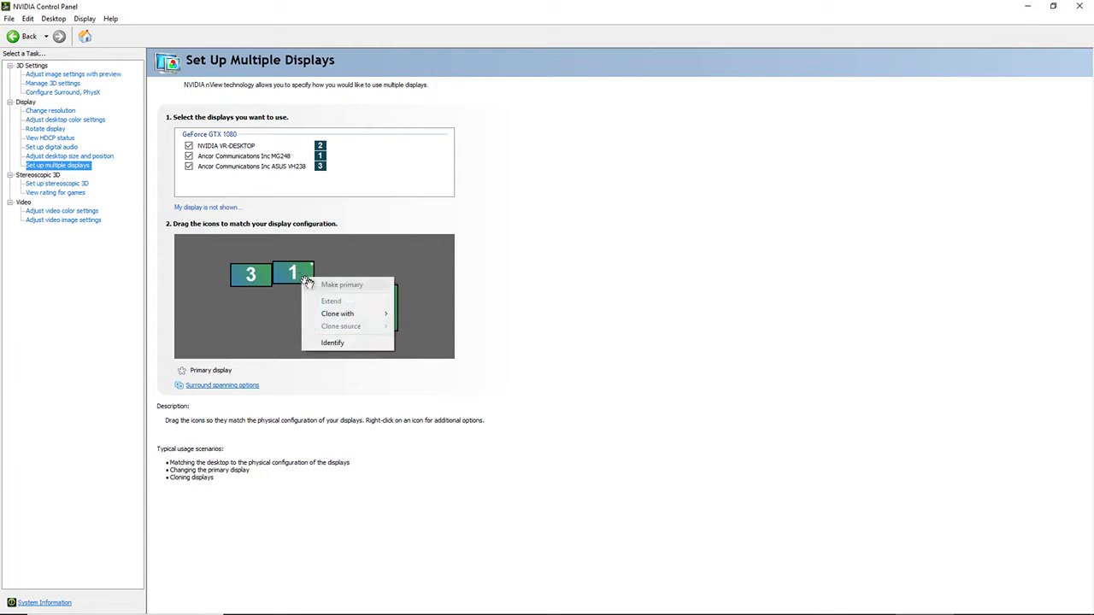
{"action": "left_click", "coordinate": [335, 342]}
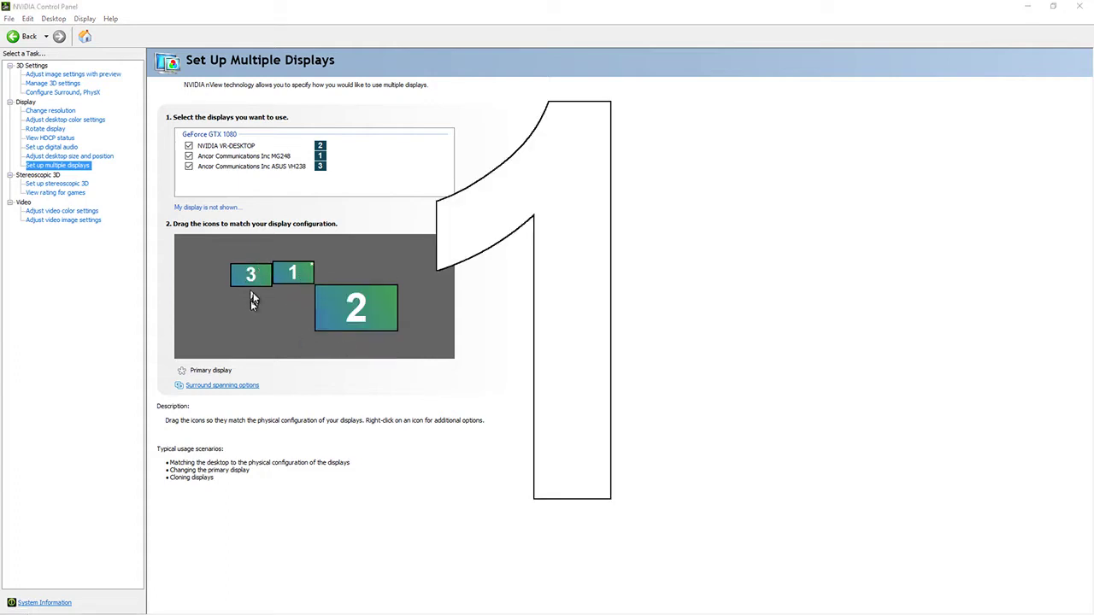
Step: Try moving display 1 to the other side of display 3 in the layout, and move it back
{"action": "left_click_drag", "start_coordinate": [299, 274], "coordinate": [260, 282]}
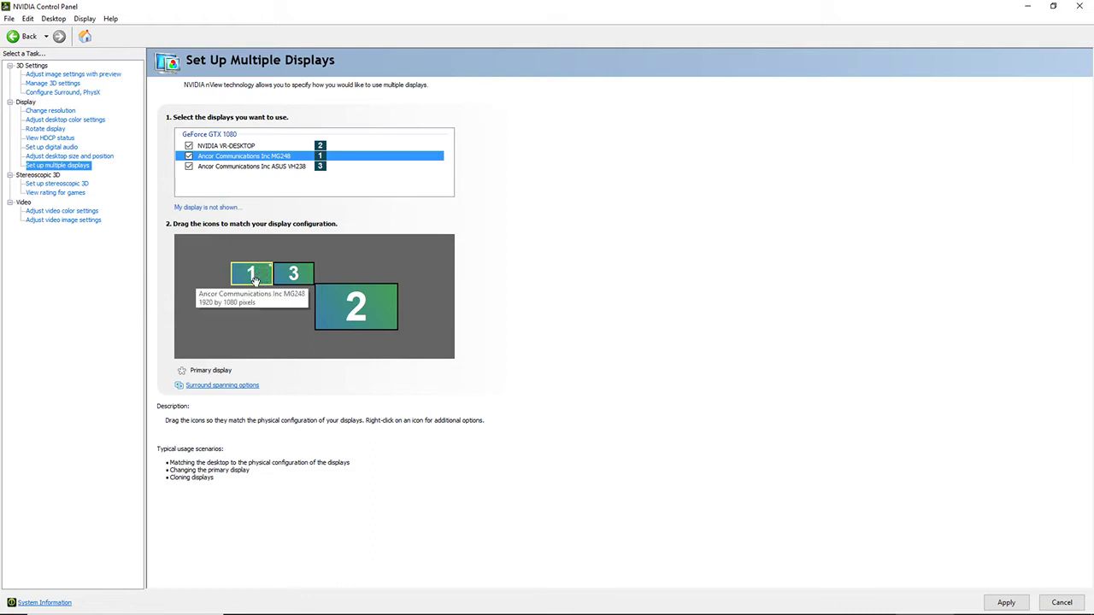
{"action": "left_click_drag", "start_coordinate": [255, 278], "coordinate": [312, 295]}
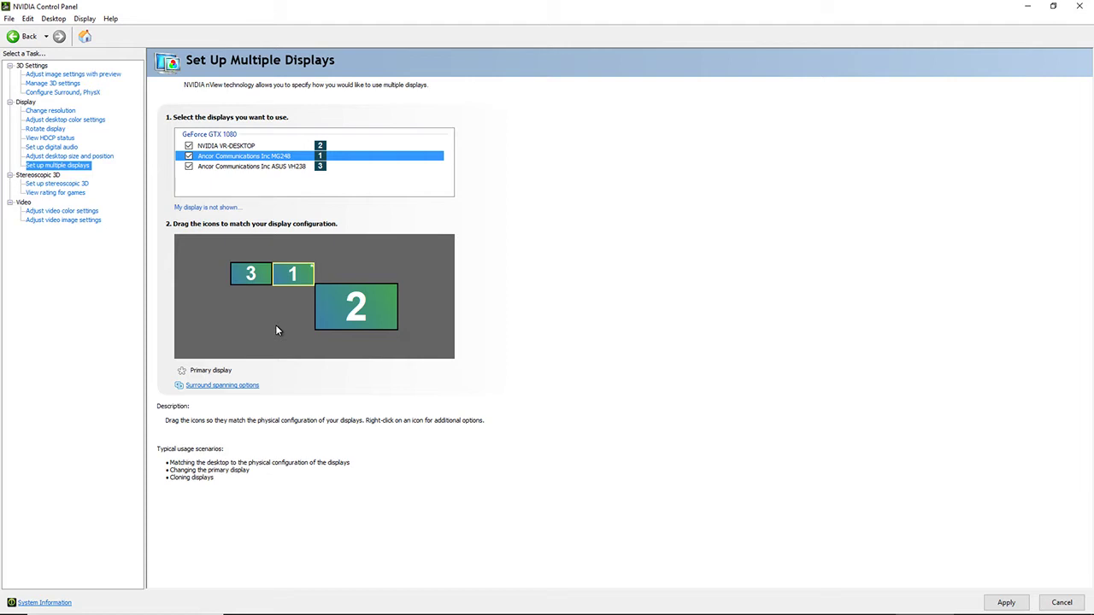
{"action": "right_click", "coordinate": [293, 274]}
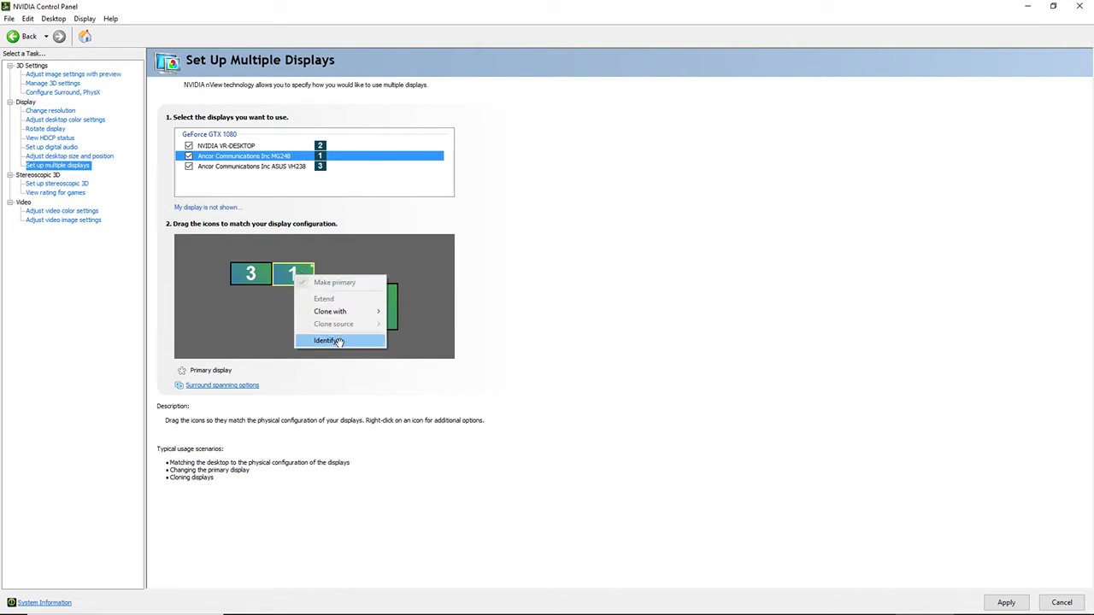
{"action": "left_click", "coordinate": [292, 309]}
Step: Try display 3 as the primary display, and make display 1 primary again
{"action": "right_click", "coordinate": [267, 278]}
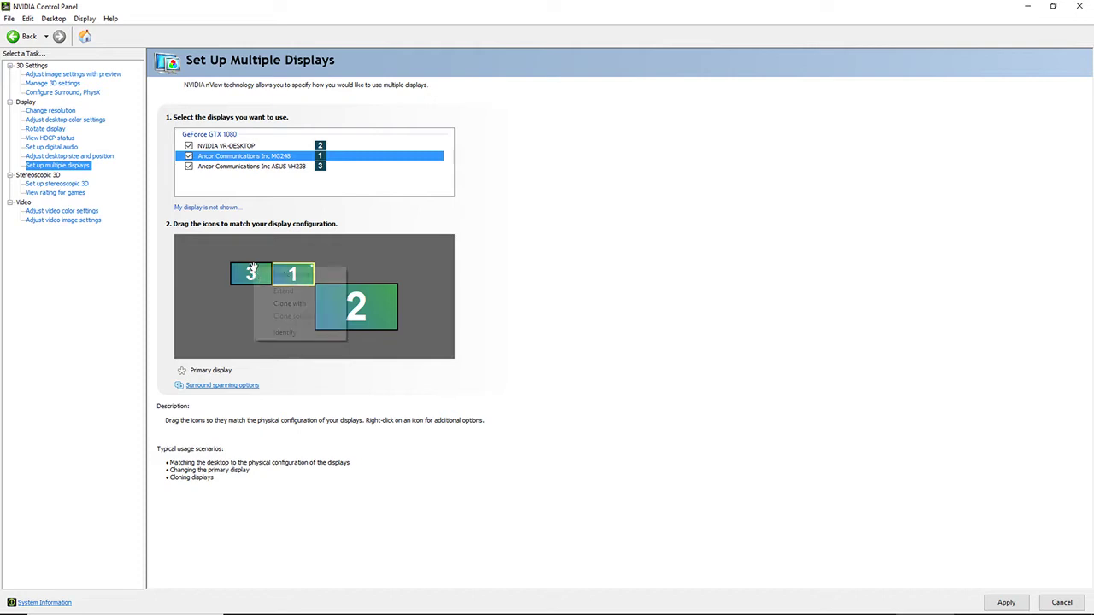
{"action": "left_click", "coordinate": [247, 332]}
{"action": "right_click", "coordinate": [249, 275]}
{"action": "left_click", "coordinate": [293, 290]}
{"action": "left_click_drag", "start_coordinate": [250, 275], "coordinate": [262, 329]}
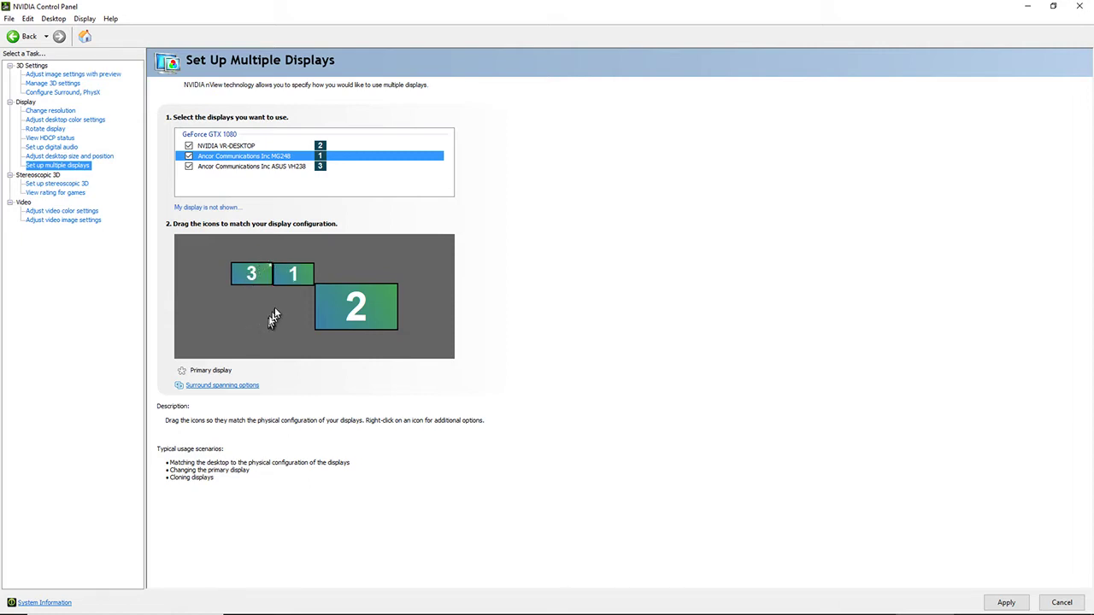
{"action": "right_click", "coordinate": [295, 273]}
{"action": "left_click", "coordinate": [330, 282]}
Step: Open the Surround spanning options without applying the layout changes, and try to span the displays with Surround
{"action": "left_click", "coordinate": [232, 386]}
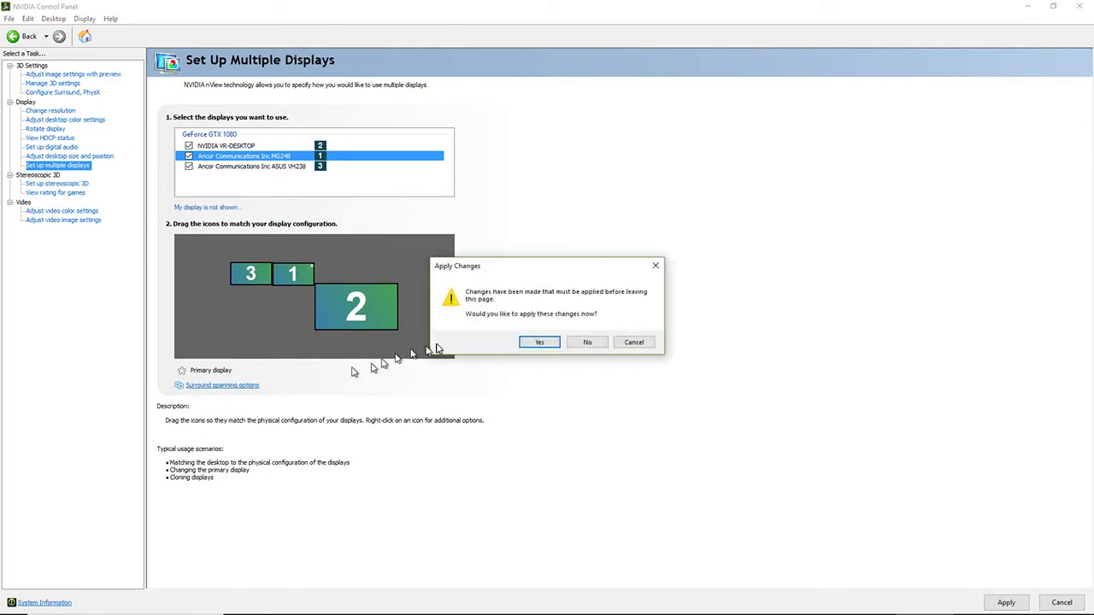
{"action": "left_click", "coordinate": [589, 343]}
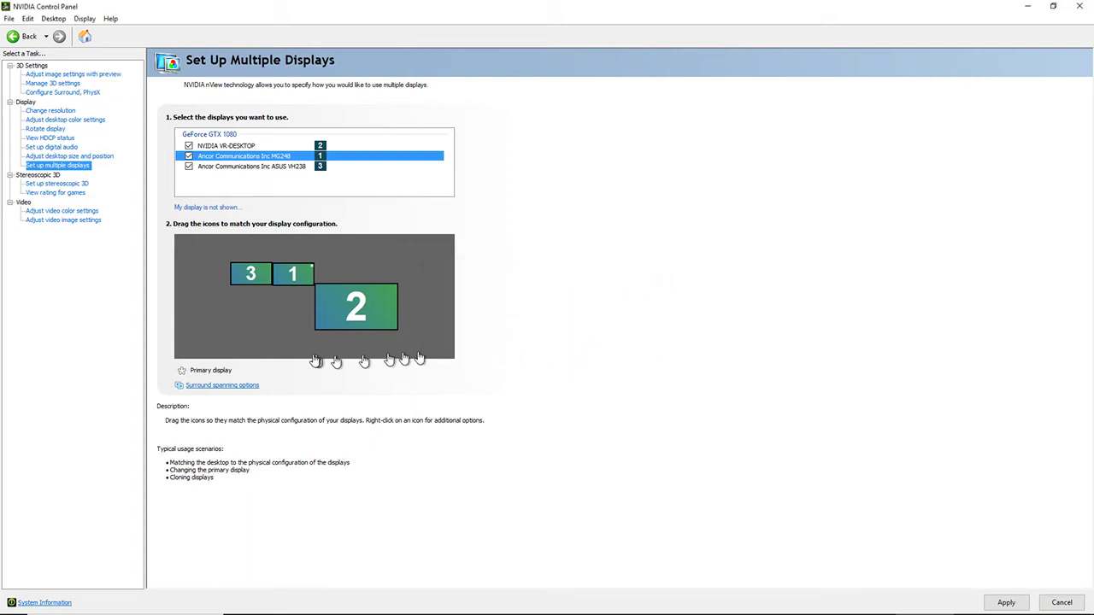
{"action": "left_click", "coordinate": [248, 386]}
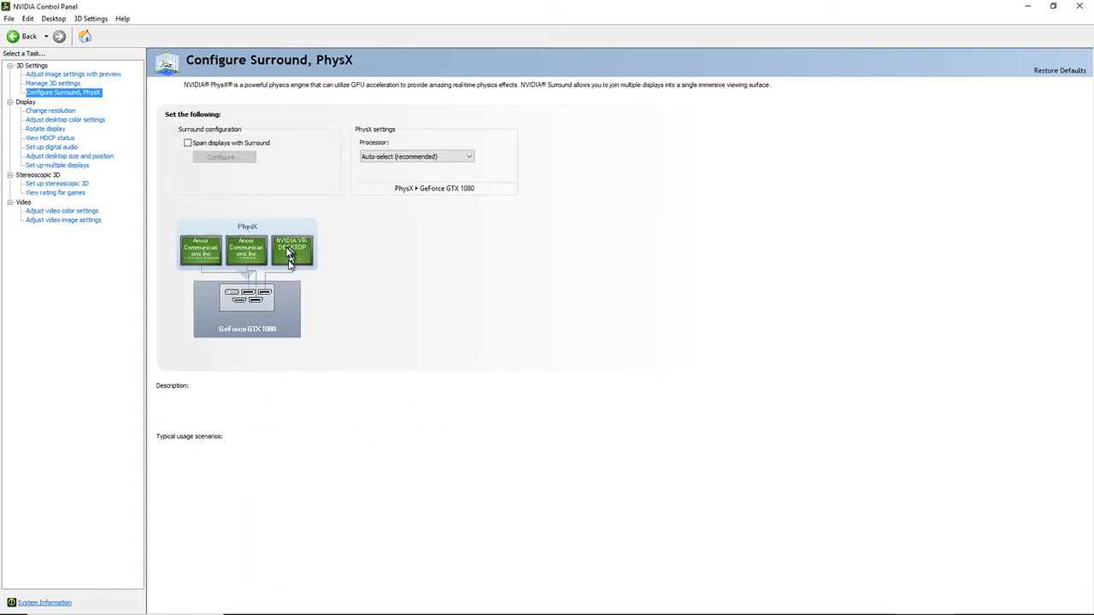
{"action": "left_click", "coordinate": [194, 146]}
{"action": "left_click", "coordinate": [225, 162]}
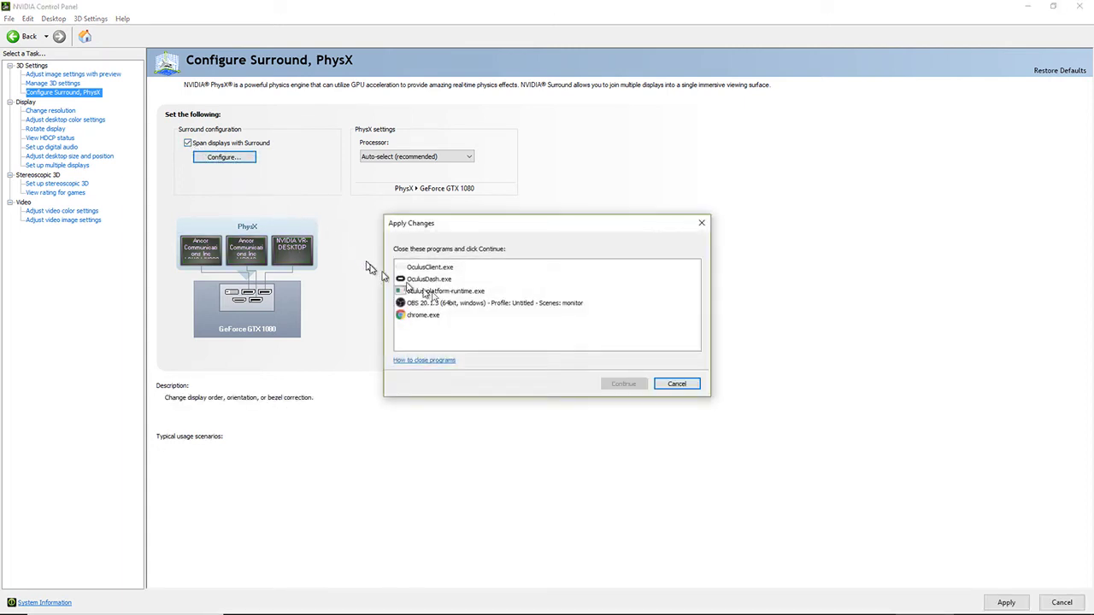
{"action": "left_click", "coordinate": [675, 385]}
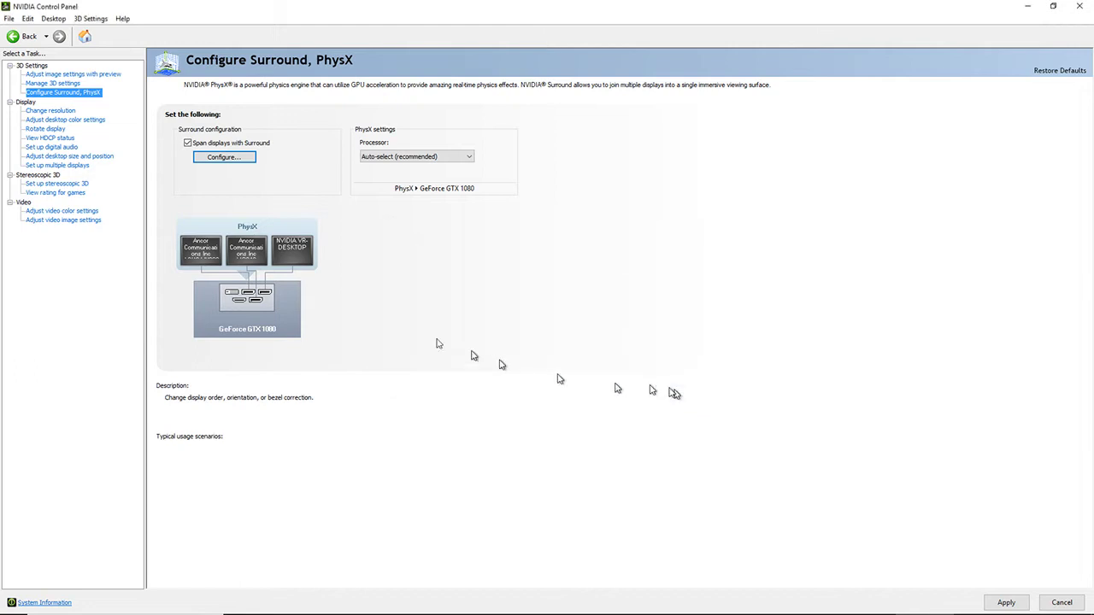
{"action": "left_click", "coordinate": [188, 143]}
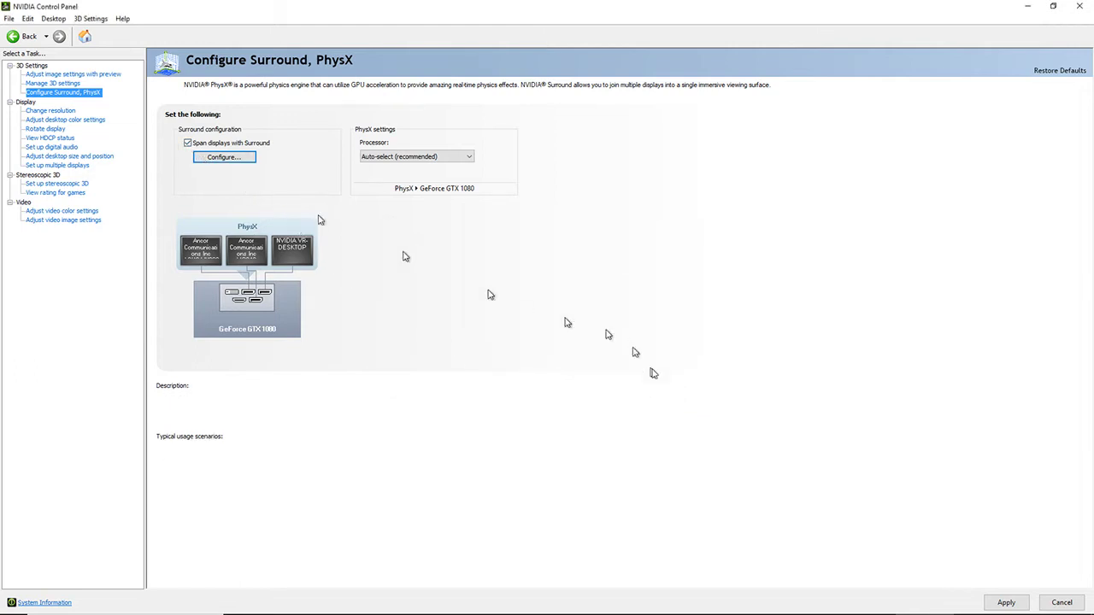
{"action": "left_click", "coordinate": [1013, 607]}
Step: Discard the pending Surround changes and examine the PC resolutions available for the first display
{"action": "left_click", "coordinate": [64, 112]}
{"action": "left_click", "coordinate": [587, 344]}
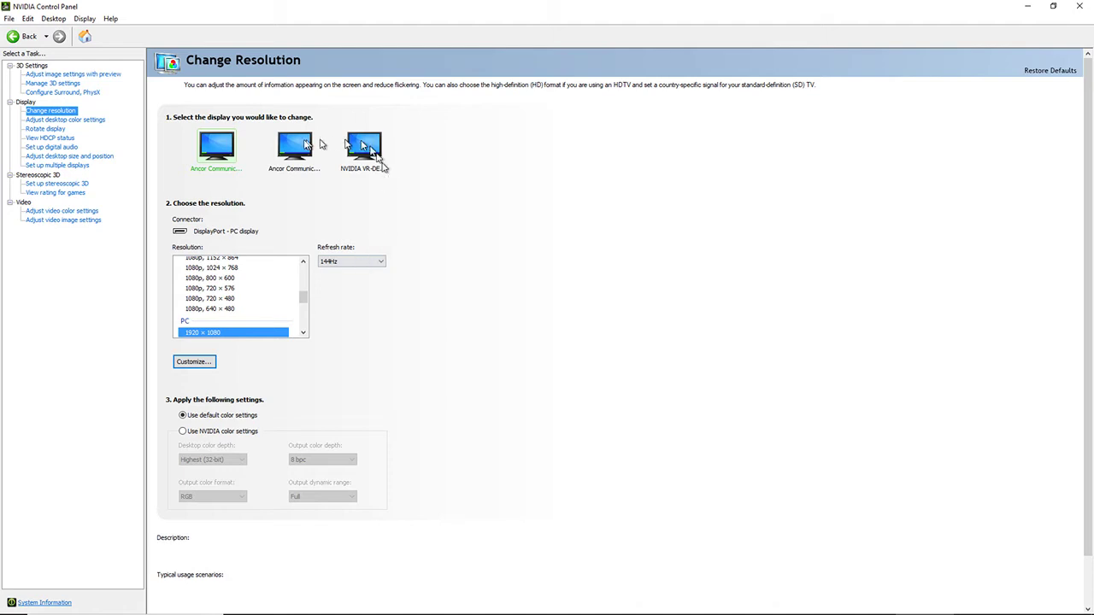
{"action": "left_click", "coordinate": [302, 332]}
{"action": "left_click", "coordinate": [302, 333]}
{"action": "left_click", "coordinate": [302, 332]}
{"action": "left_click", "coordinate": [303, 332]}
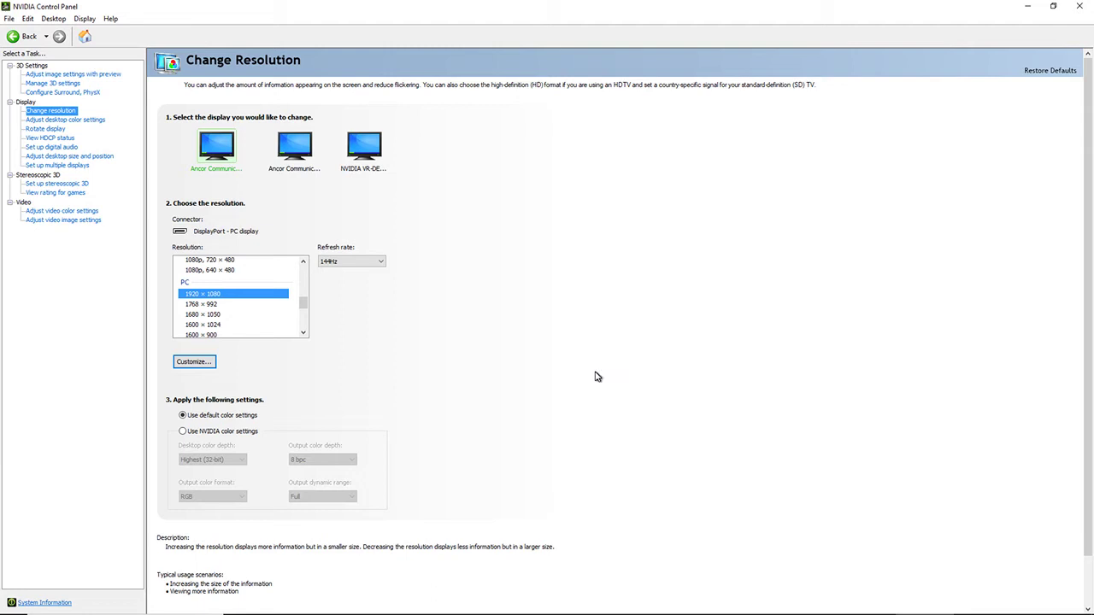
Step: Close the NVIDIA Control Panel and sign in to the iRacing member site in a new Chrome tab, dismissing the promotion popup
{"action": "left_click", "coordinate": [1078, 6]}
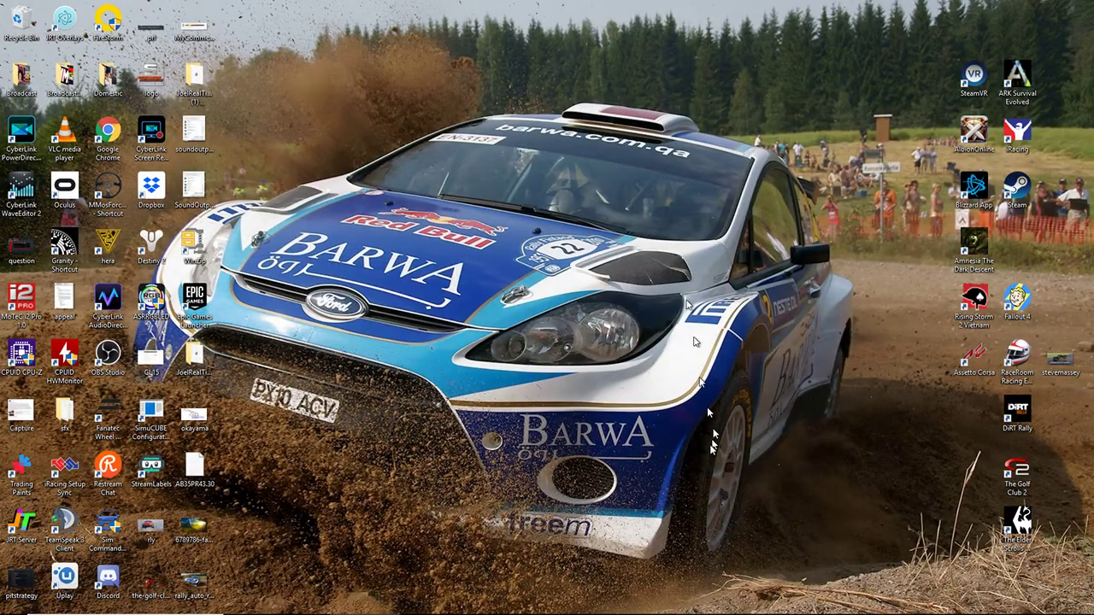
{"action": "mouse_move", "coordinate": [646, 608]}
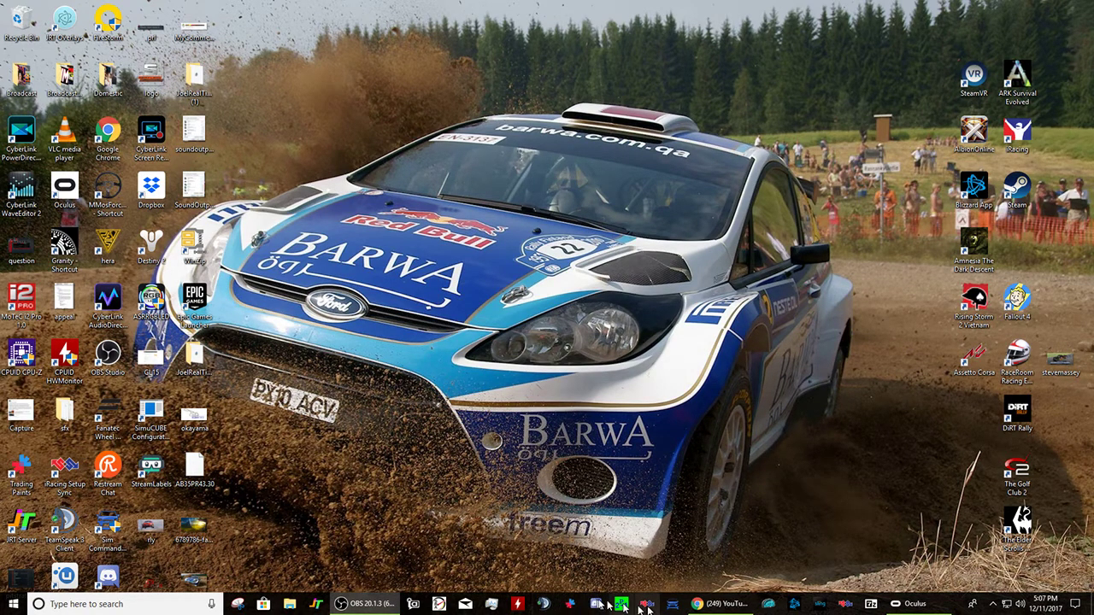
{"action": "left_click", "coordinate": [720, 604]}
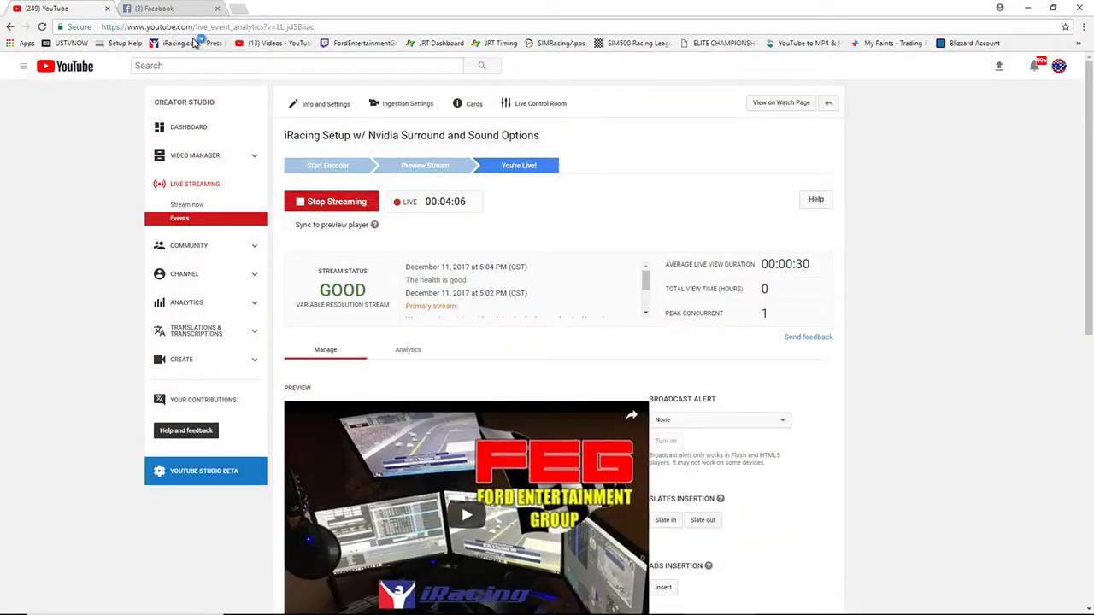
{"action": "left_click", "coordinate": [239, 8]}
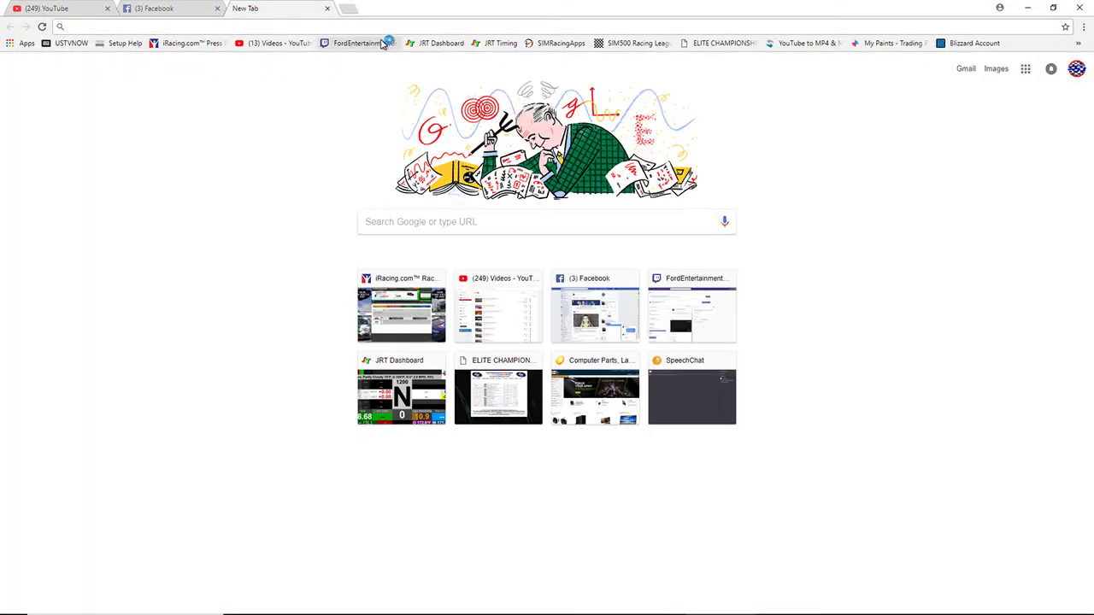
{"action": "left_click", "coordinate": [214, 43]}
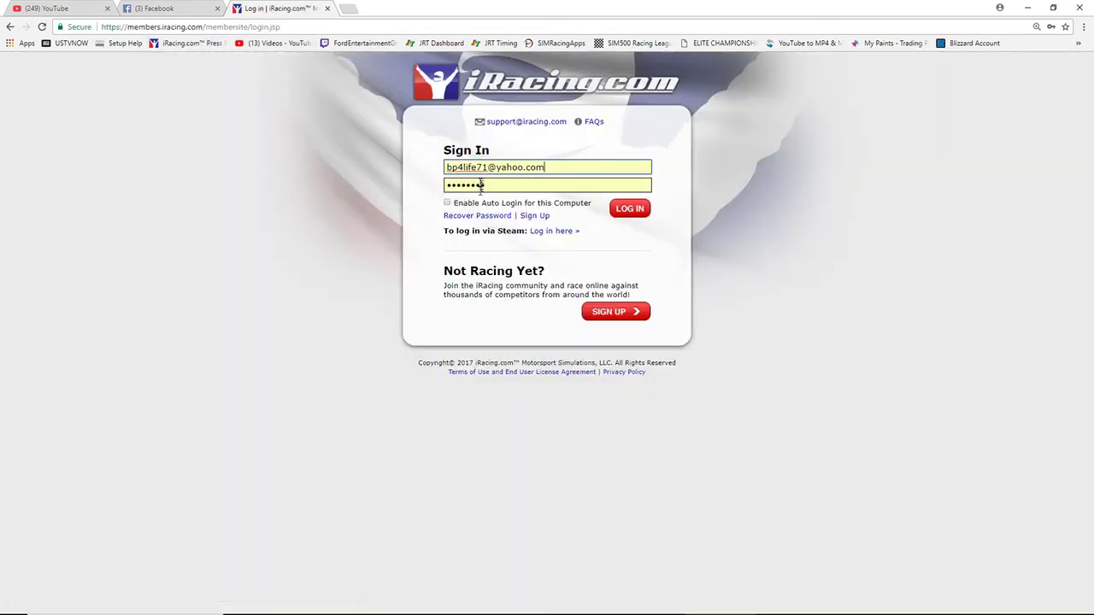
{"action": "left_click", "coordinate": [645, 212]}
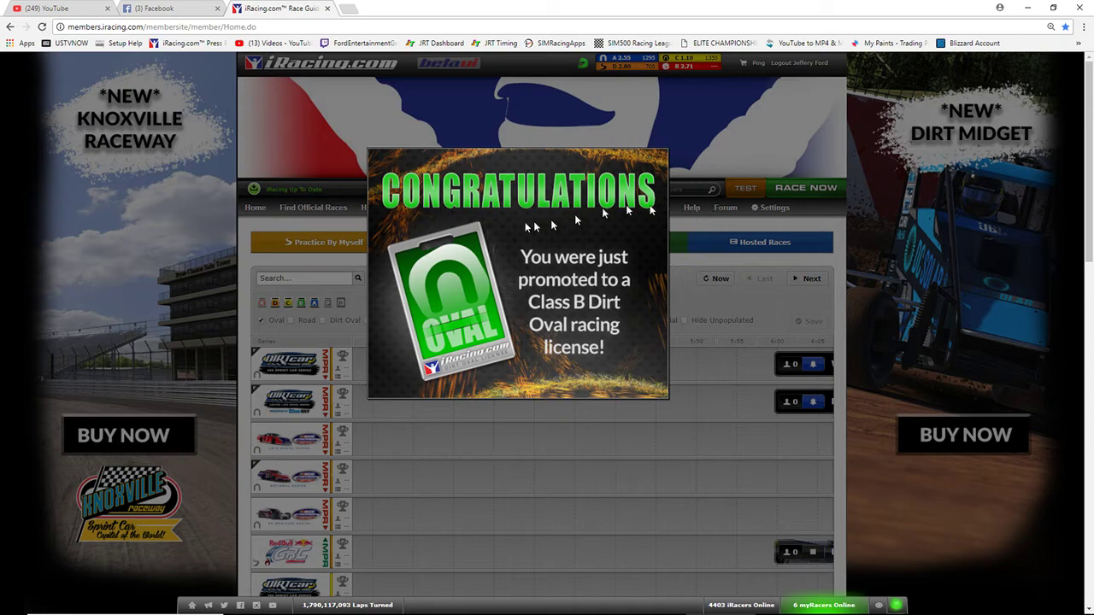
{"action": "left_click", "coordinate": [881, 217]}
Step: Launch the iRacing graphics configuration utility from the member site's settings
{"action": "mouse_move", "coordinate": [414, 220]}
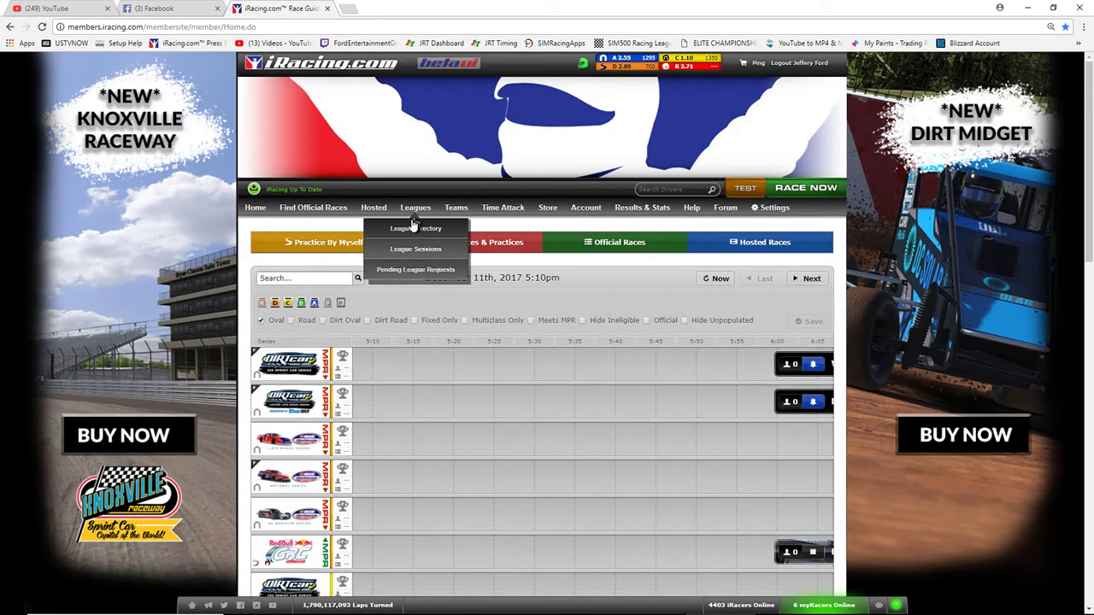
{"action": "mouse_move", "coordinate": [688, 212]}
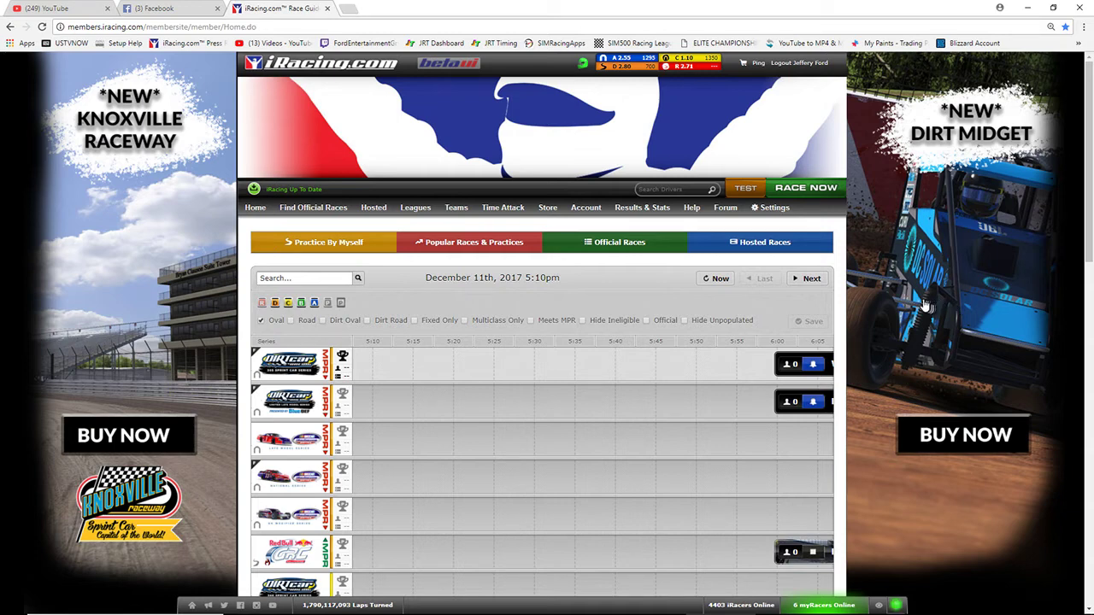
{"action": "left_click", "coordinate": [774, 210]}
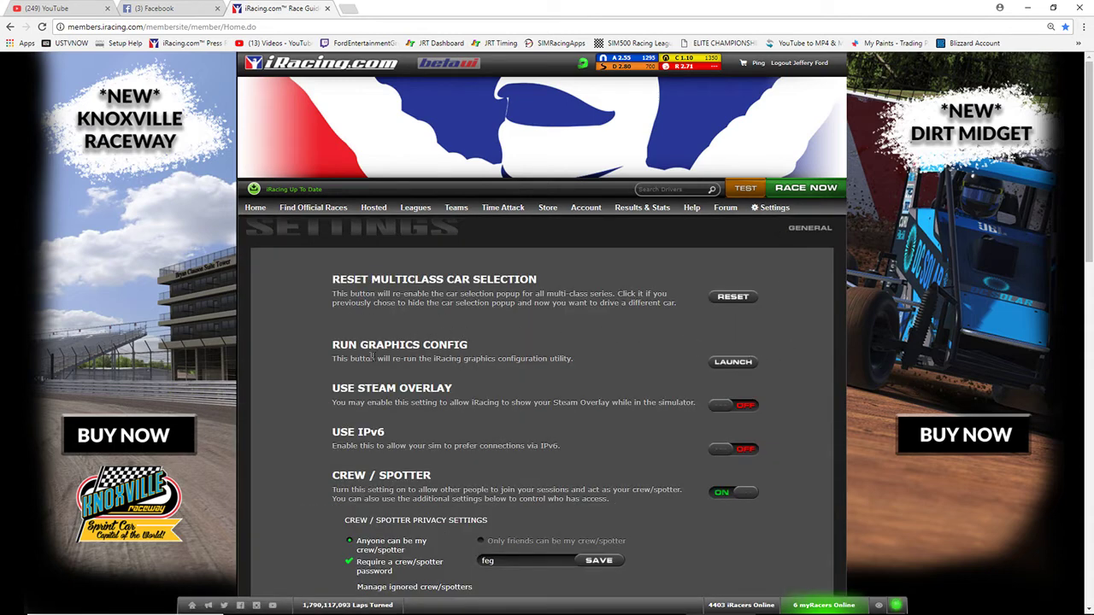
{"action": "left_click", "coordinate": [733, 362]}
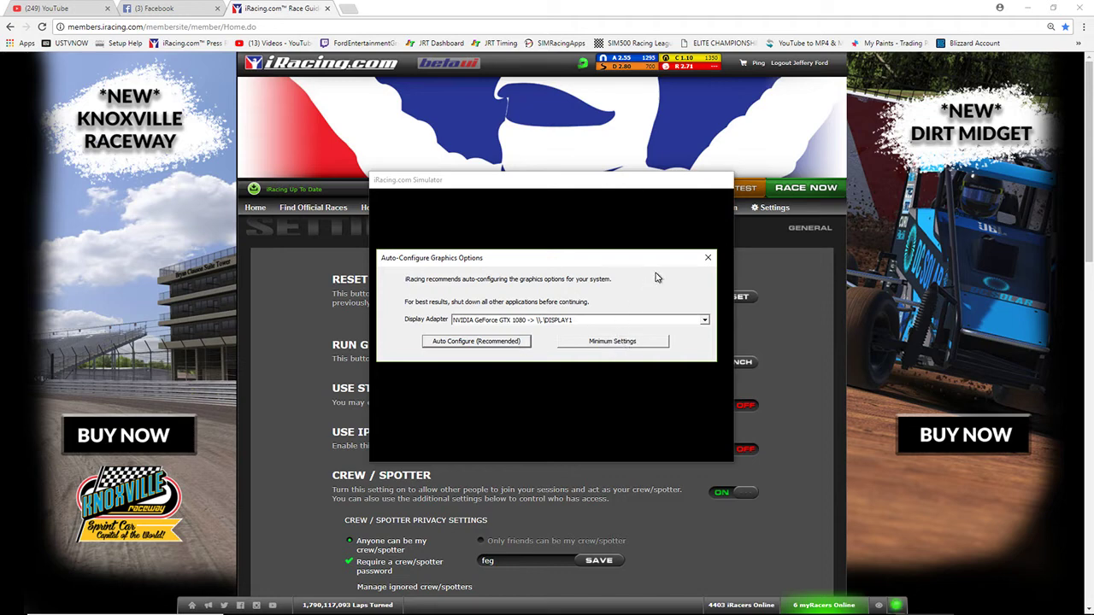
Step: Try to close the simulator's Auto-Configure Graphics Options window
{"action": "left_click", "coordinate": [708, 258]}
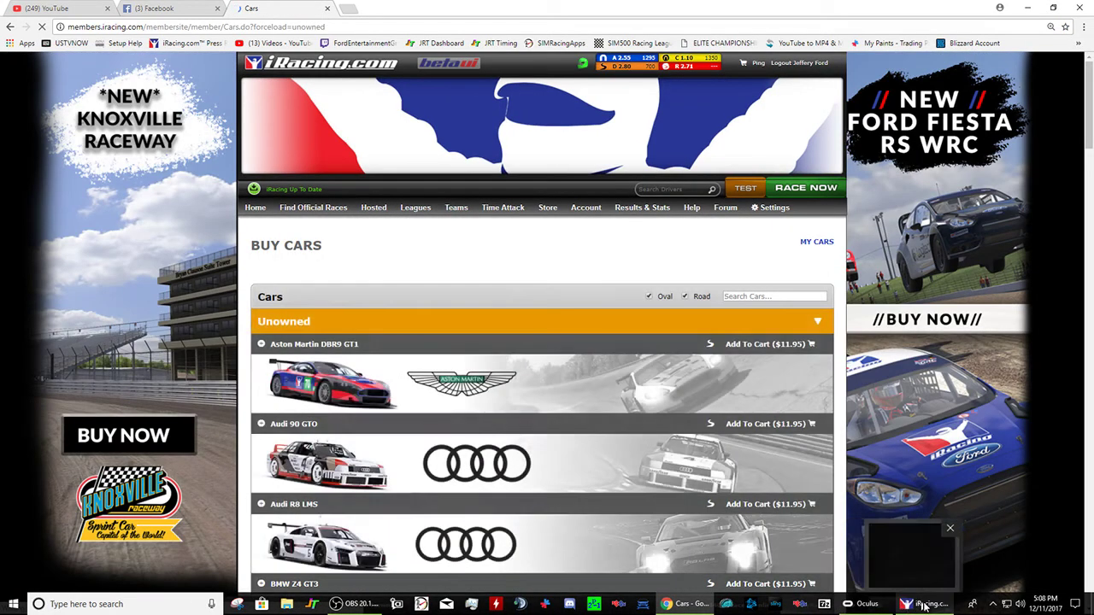
{"action": "left_click", "coordinate": [924, 604]}
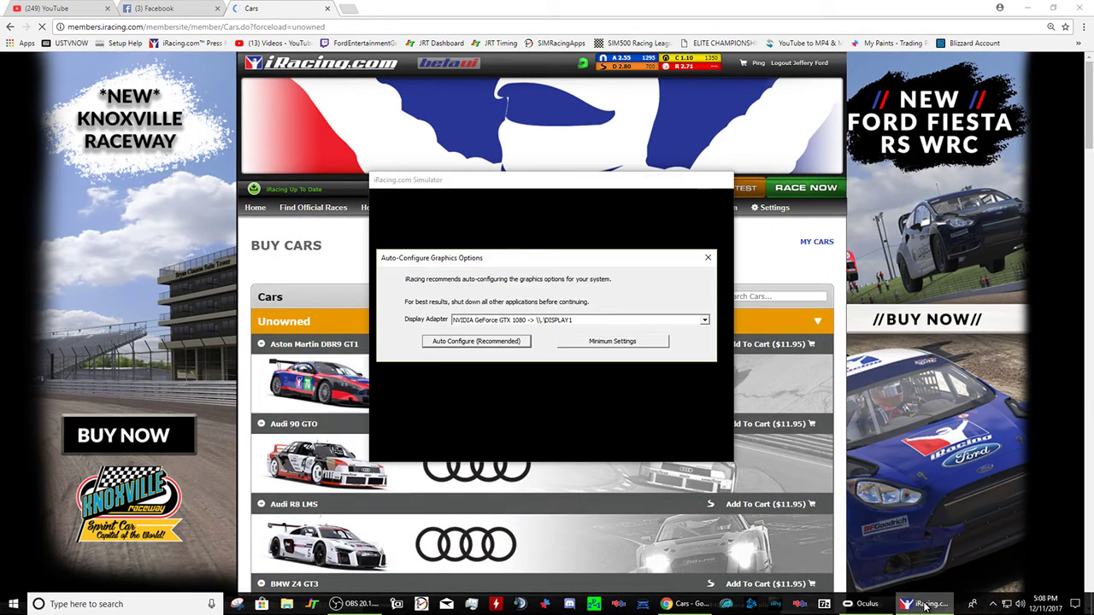
{"action": "right_click", "coordinate": [927, 604]}
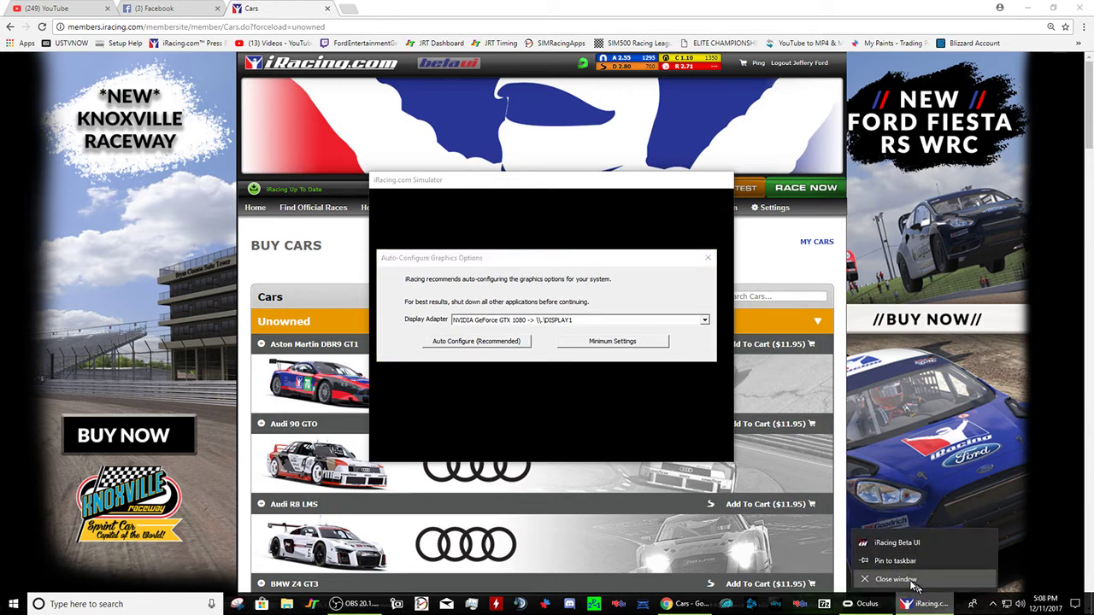
{"action": "left_click", "coordinate": [896, 543]}
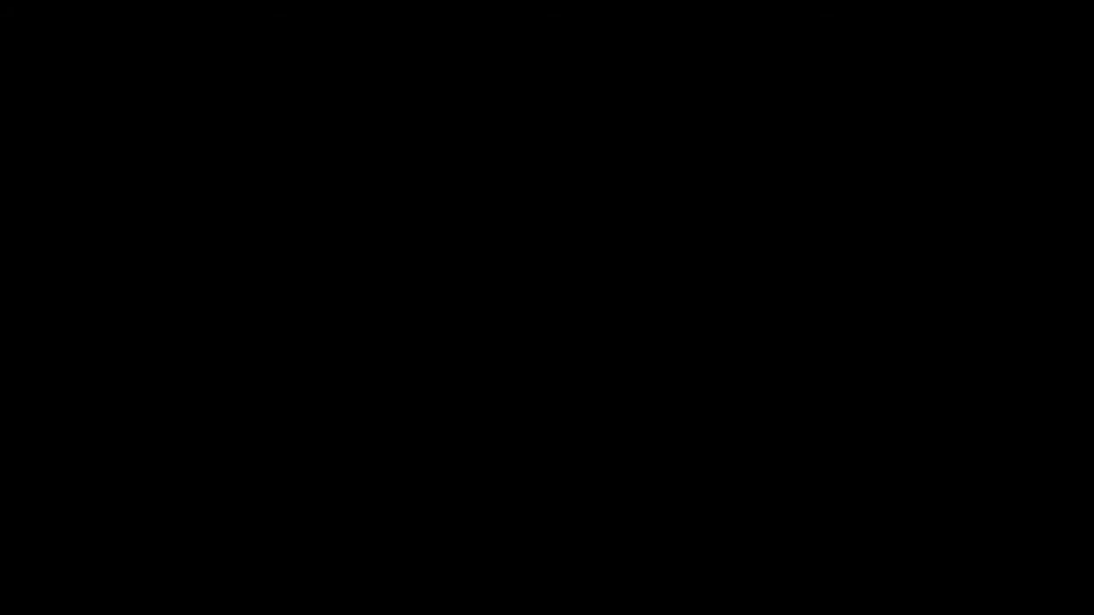
Step: End the iRacing.com Simulator process in Task Manager, and close Task Manager
{"action": "key", "text": "ctrl+shift+Escape"}
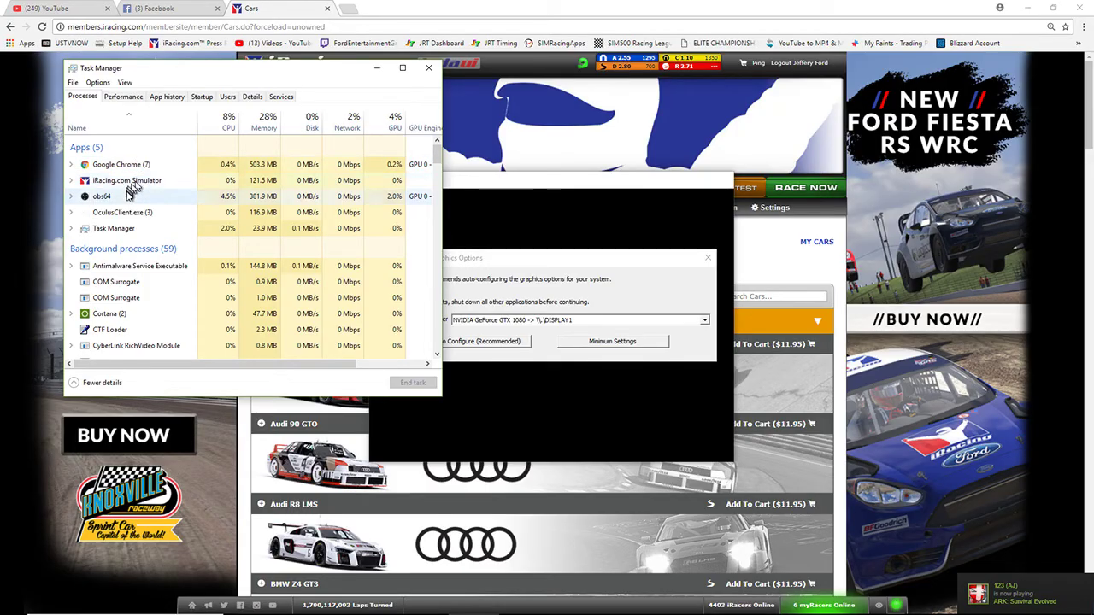
{"action": "left_click", "coordinate": [128, 183]}
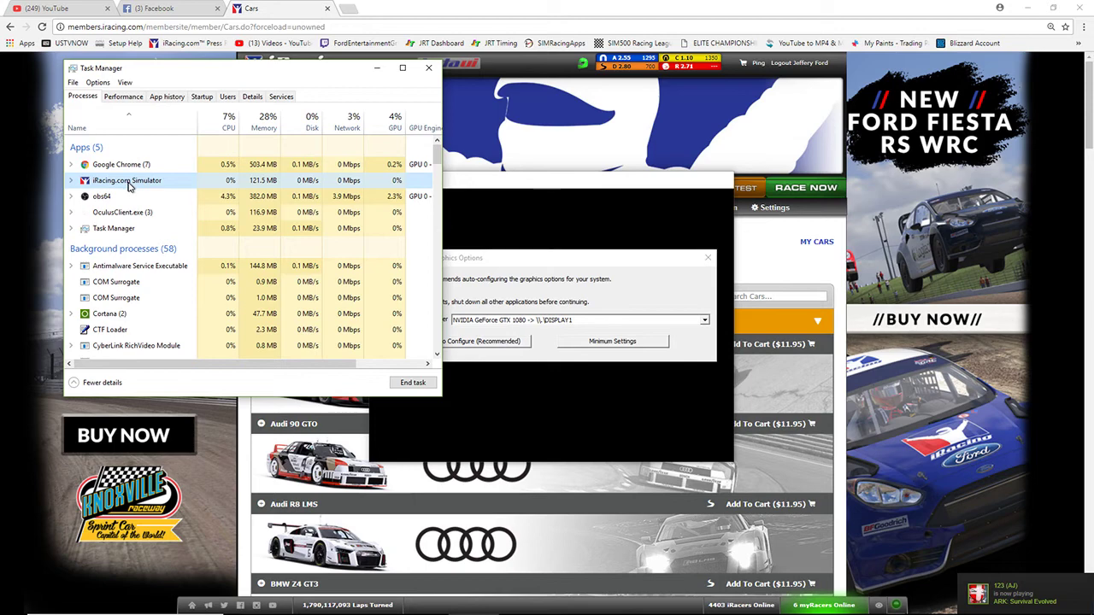
{"action": "left_click", "coordinate": [425, 383]}
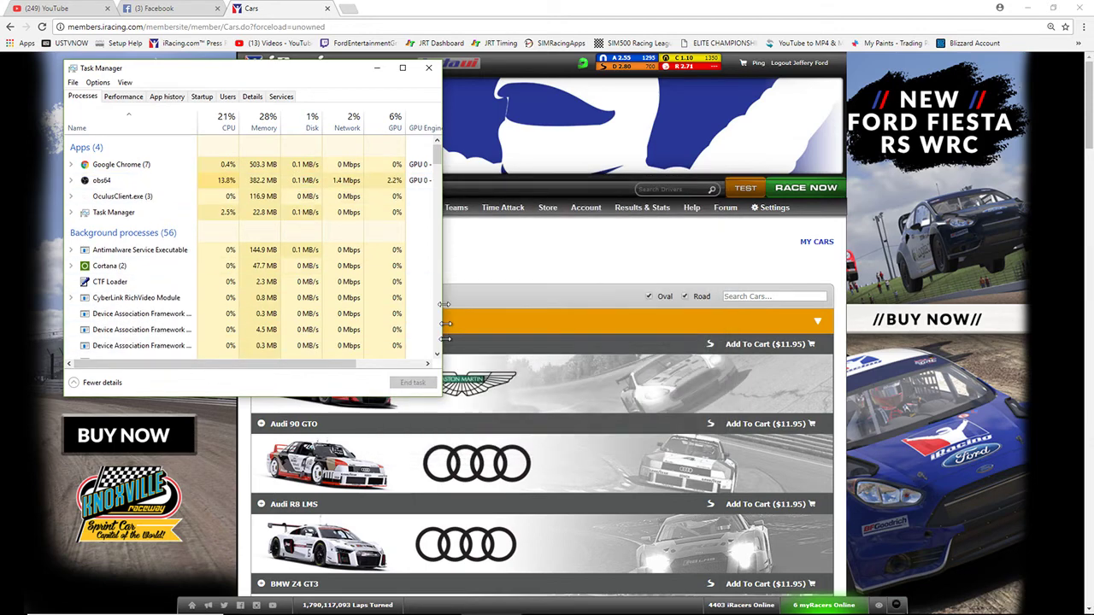
{"action": "left_click", "coordinate": [428, 68]}
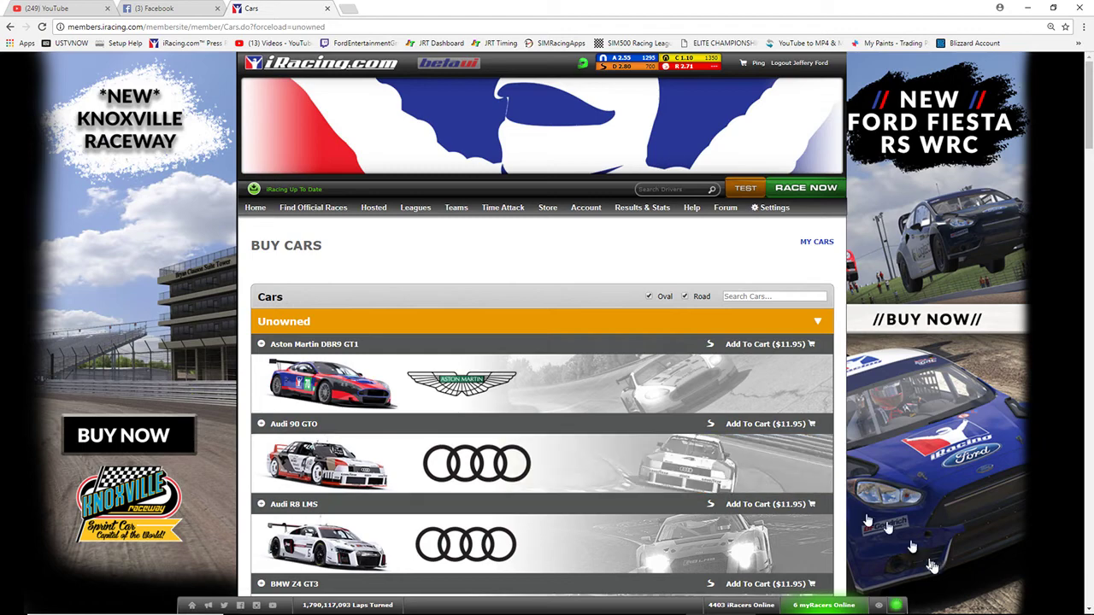
Step: Reopen the member site's settings and run the graphics configuration again
{"action": "mouse_move", "coordinate": [912, 609]}
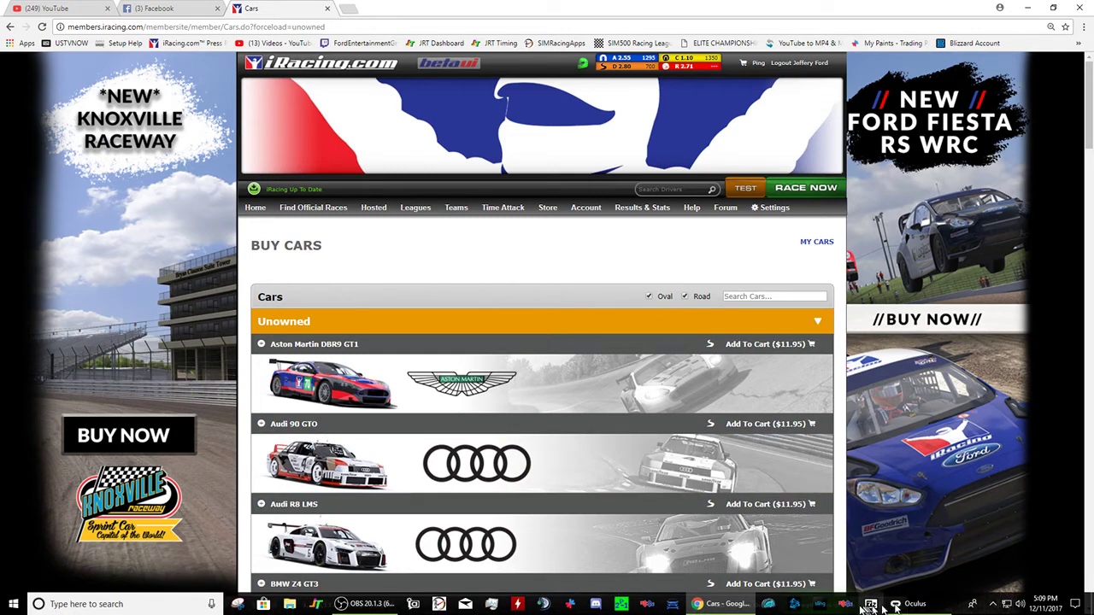
{"action": "left_click", "coordinate": [774, 208]}
{"action": "left_click", "coordinate": [737, 360]}
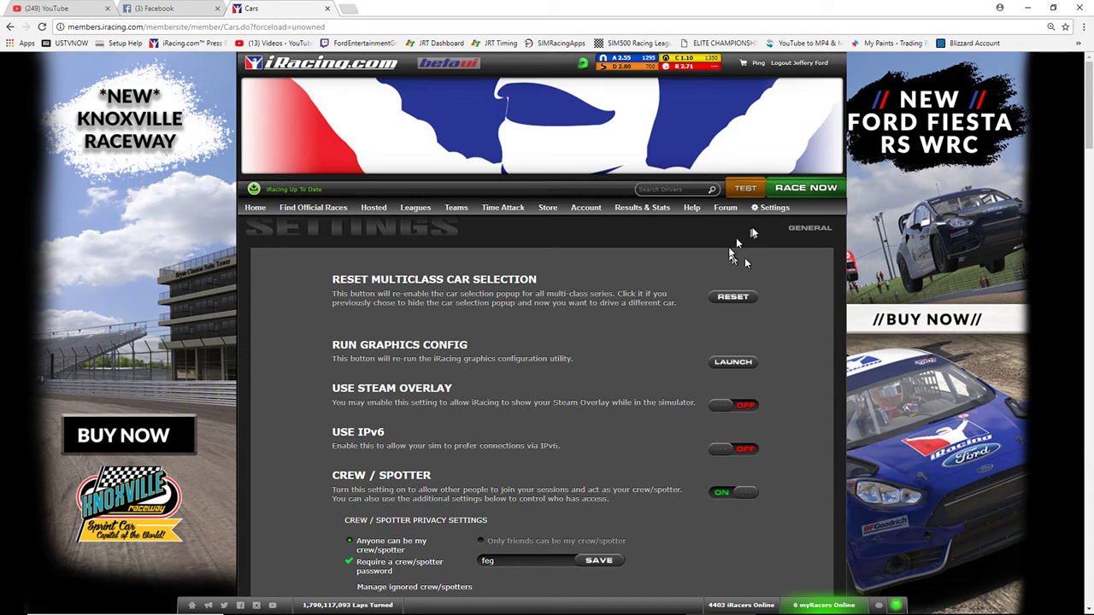
Step: Start a test session with the Skip Barber Formula 2000 at Summit Point Raceway, declining to display it on the Oculus Rift
{"action": "left_click", "coordinate": [743, 189]}
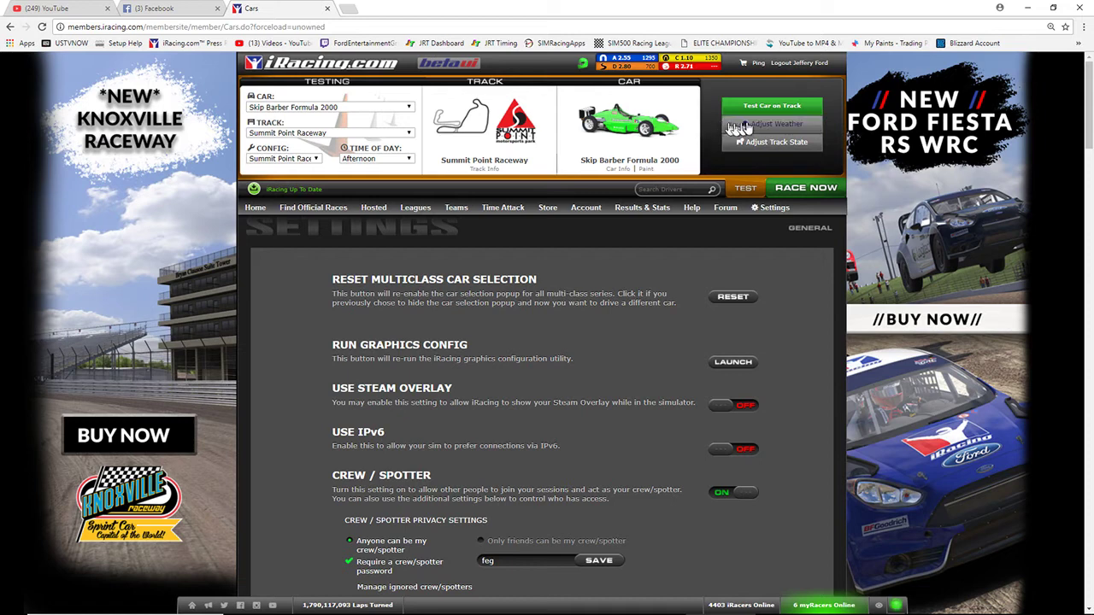
{"action": "left_click", "coordinate": [766, 108]}
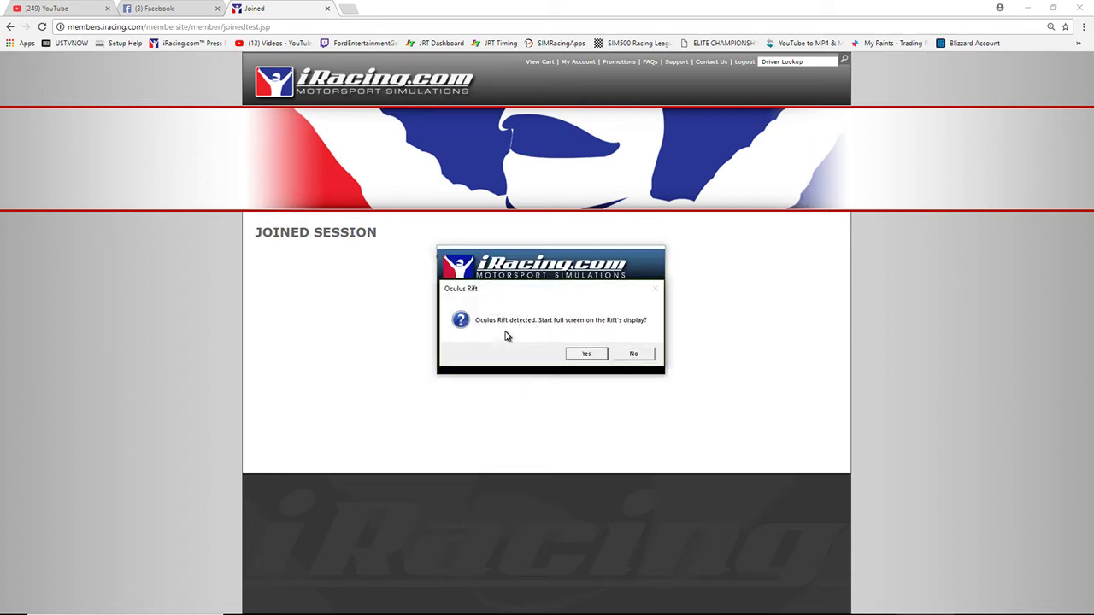
{"action": "left_click", "coordinate": [633, 354]}
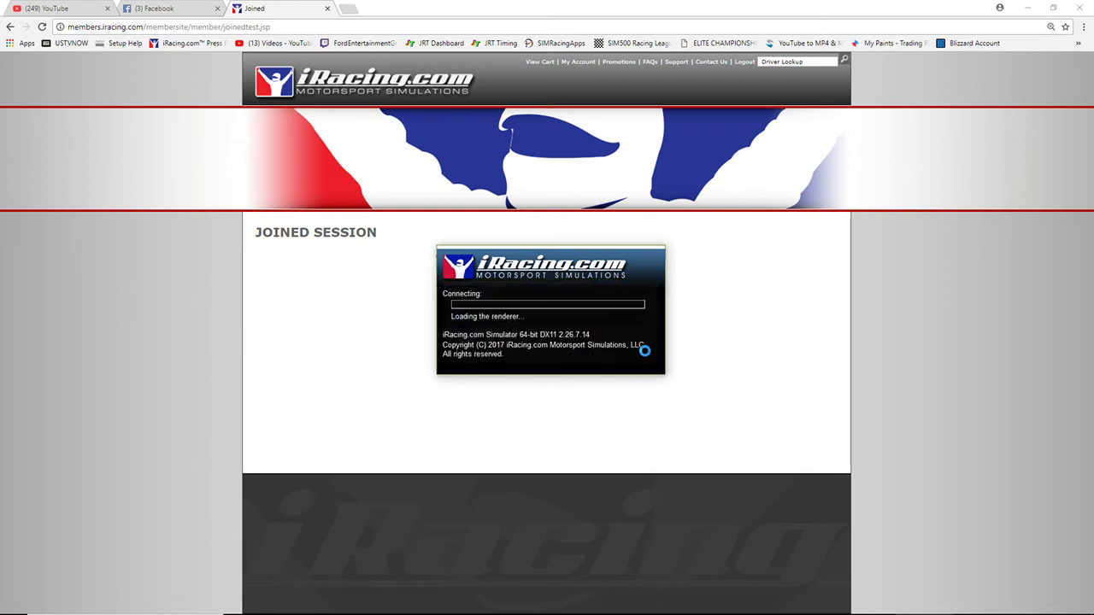
{"action": "left_click", "coordinate": [641, 353]}
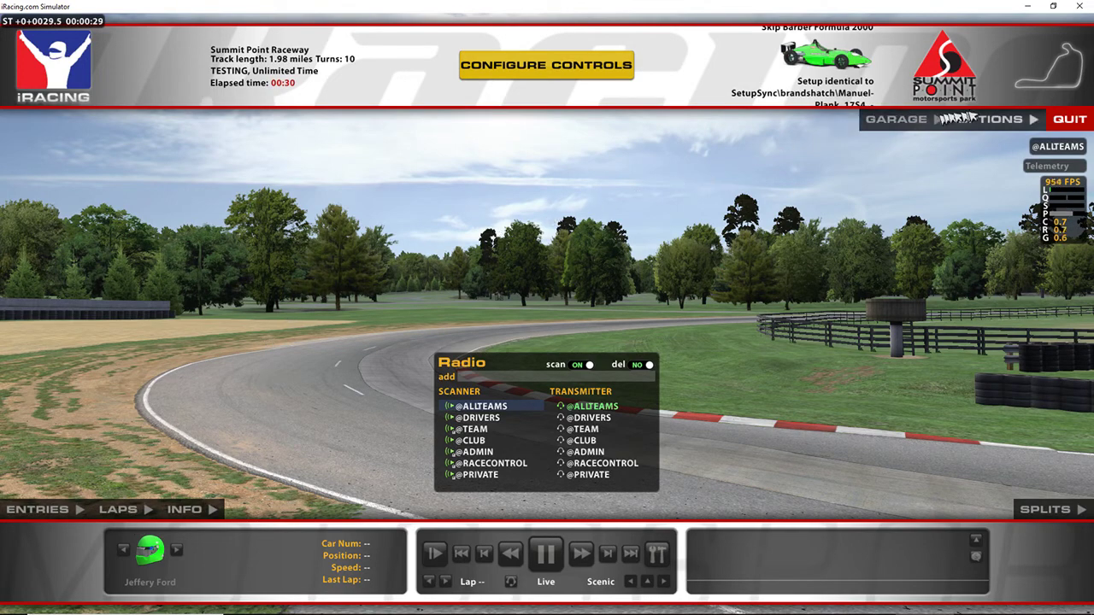
Step: Open the simulator's options and exit the Steering Setup wizard without calibrating
{"action": "left_click", "coordinate": [991, 120]}
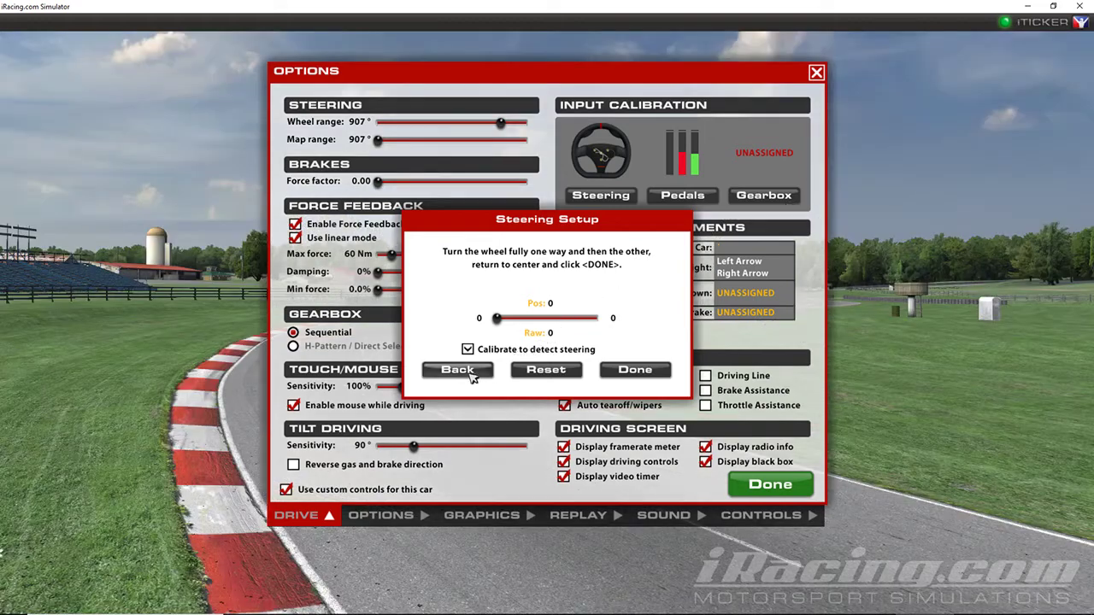
{"action": "left_click", "coordinate": [472, 377]}
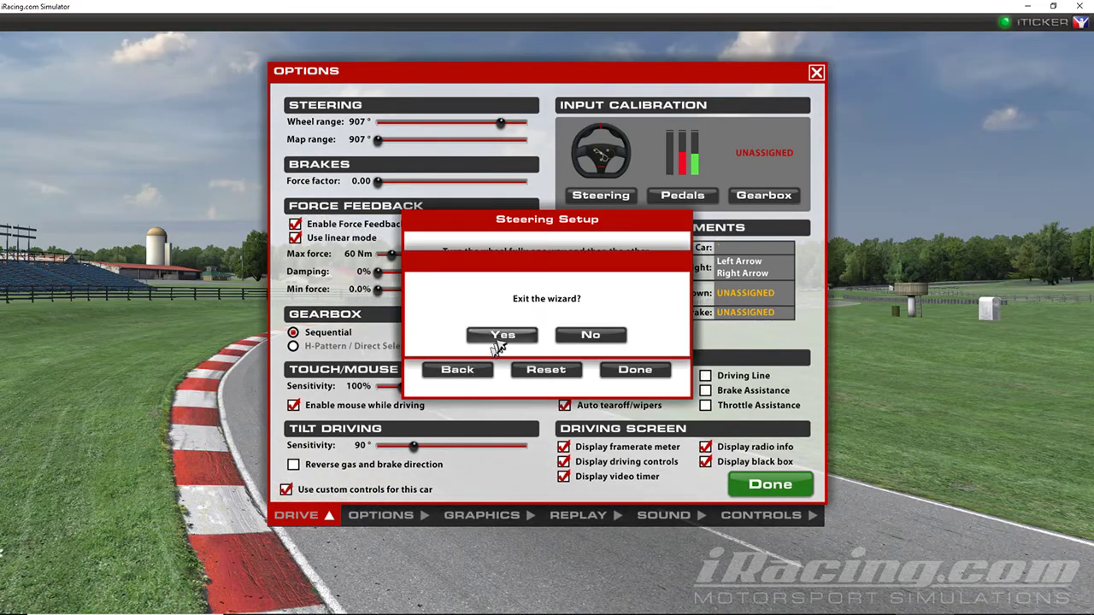
{"action": "left_click", "coordinate": [499, 335]}
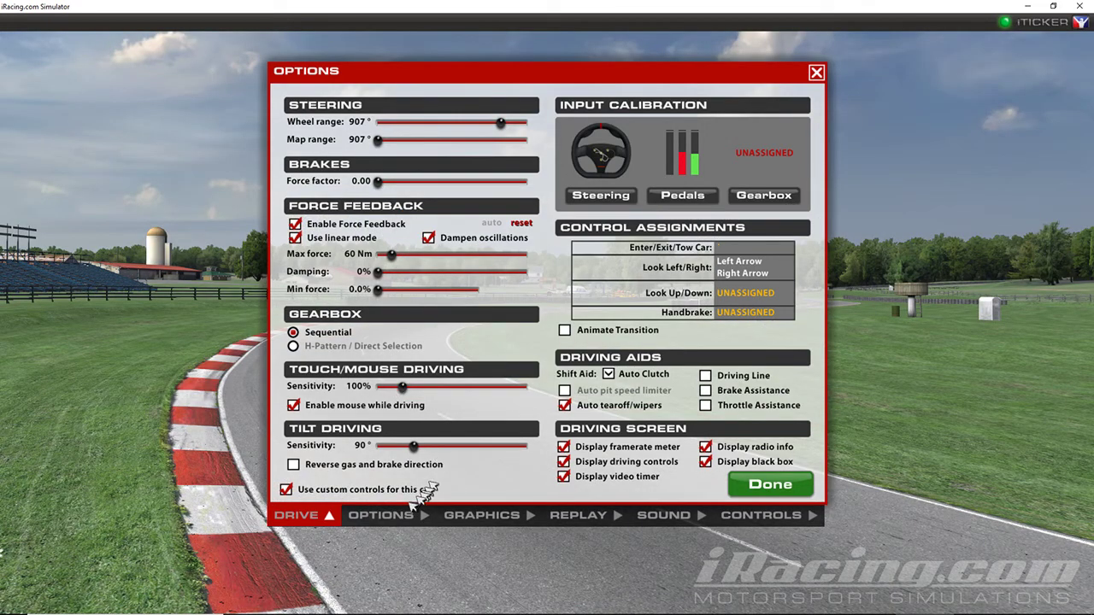
Step: Open the graphics options and examine the available display resolutions without choosing a different one
{"action": "left_click", "coordinate": [477, 517]}
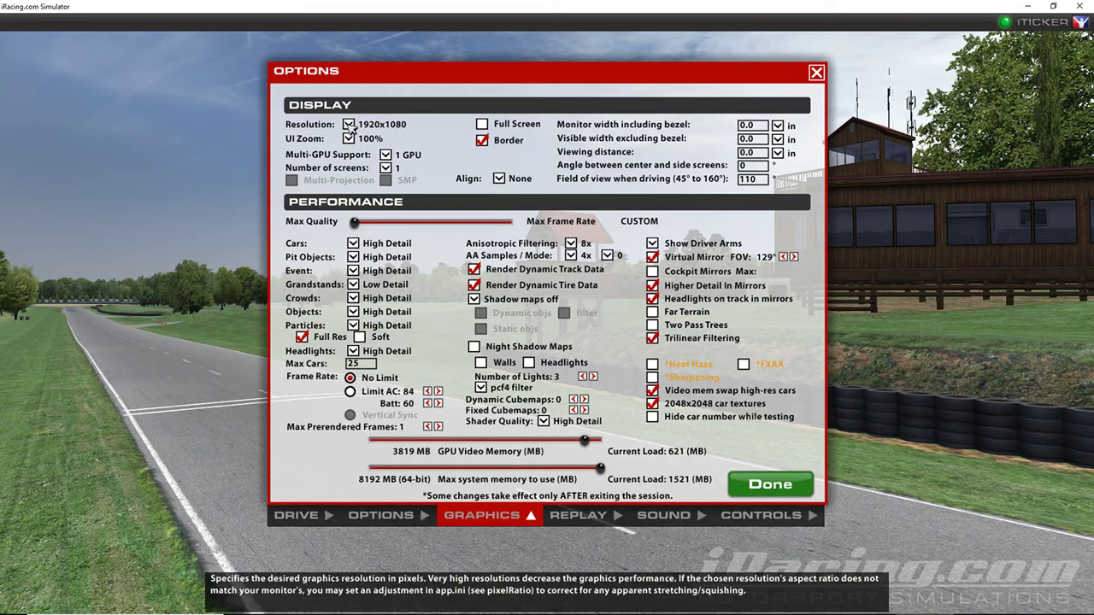
{"action": "left_click", "coordinate": [349, 126]}
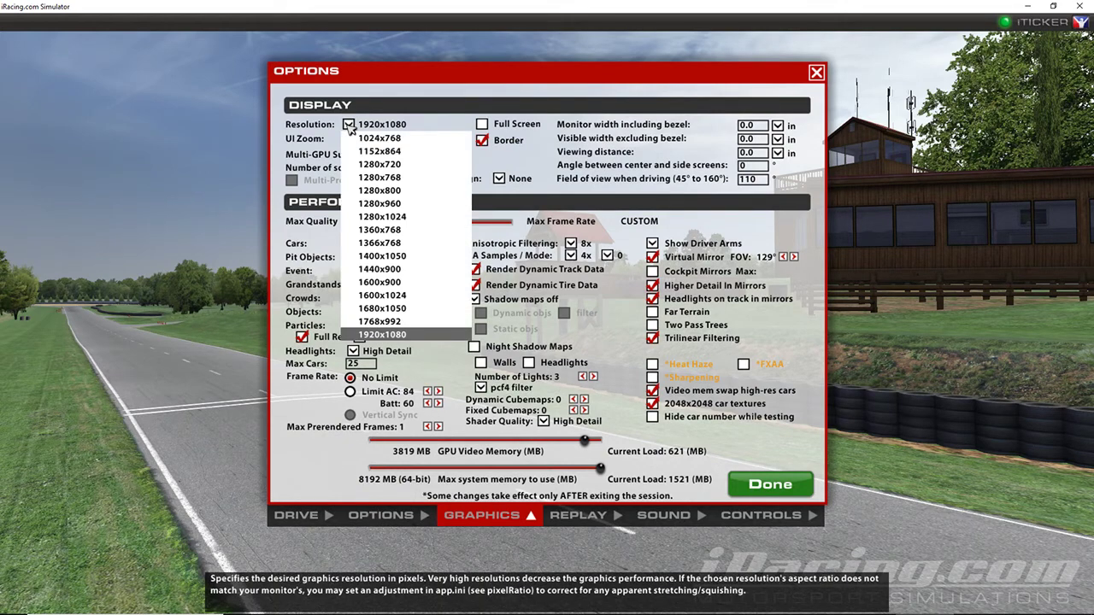
{"action": "left_click", "coordinate": [349, 126]}
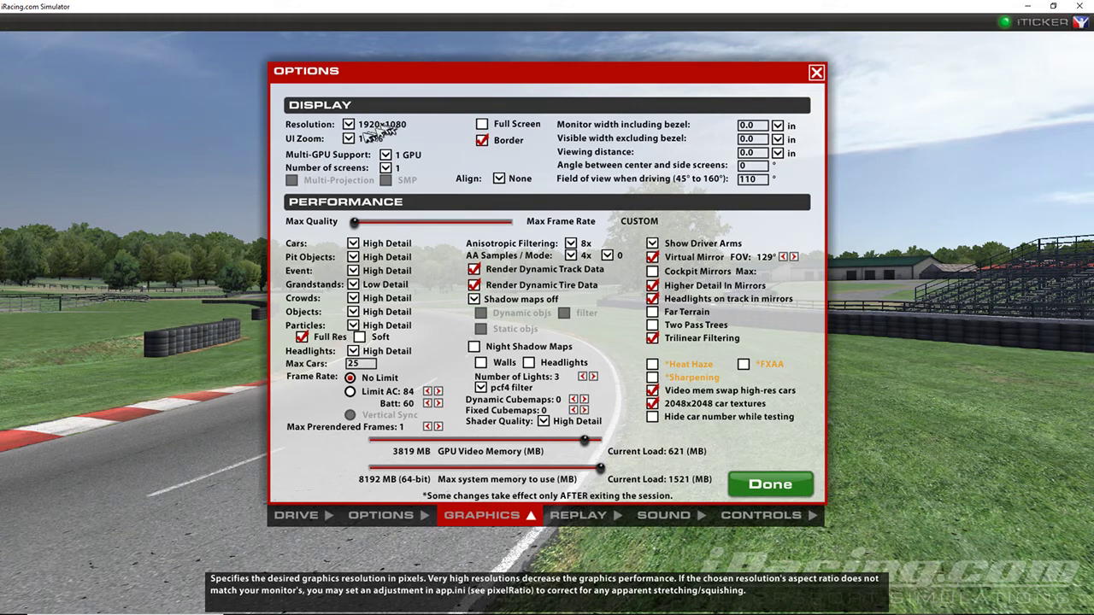
Step: Set the number of screens to 3 and enable Multi-Projection in the display settings
{"action": "left_click", "coordinate": [398, 169]}
{"action": "left_click", "coordinate": [412, 198]}
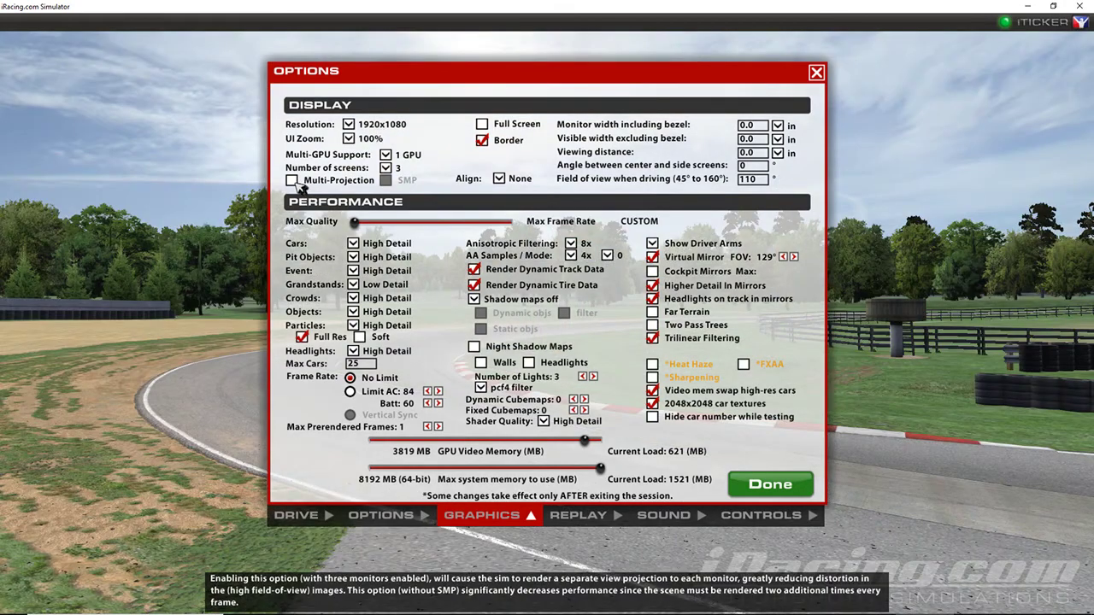
{"action": "left_click", "coordinate": [292, 180]}
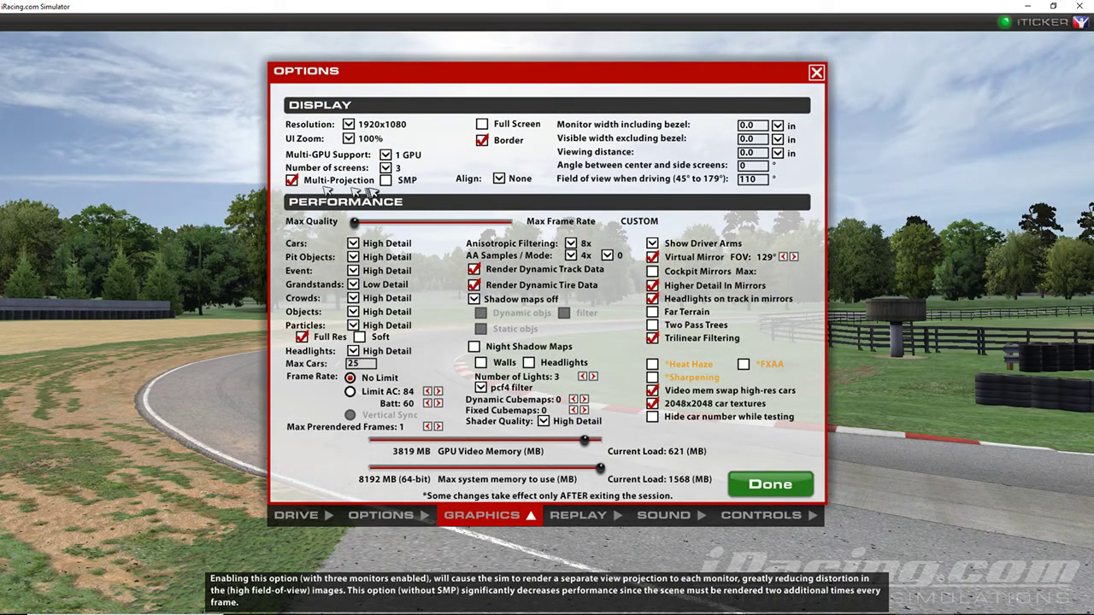